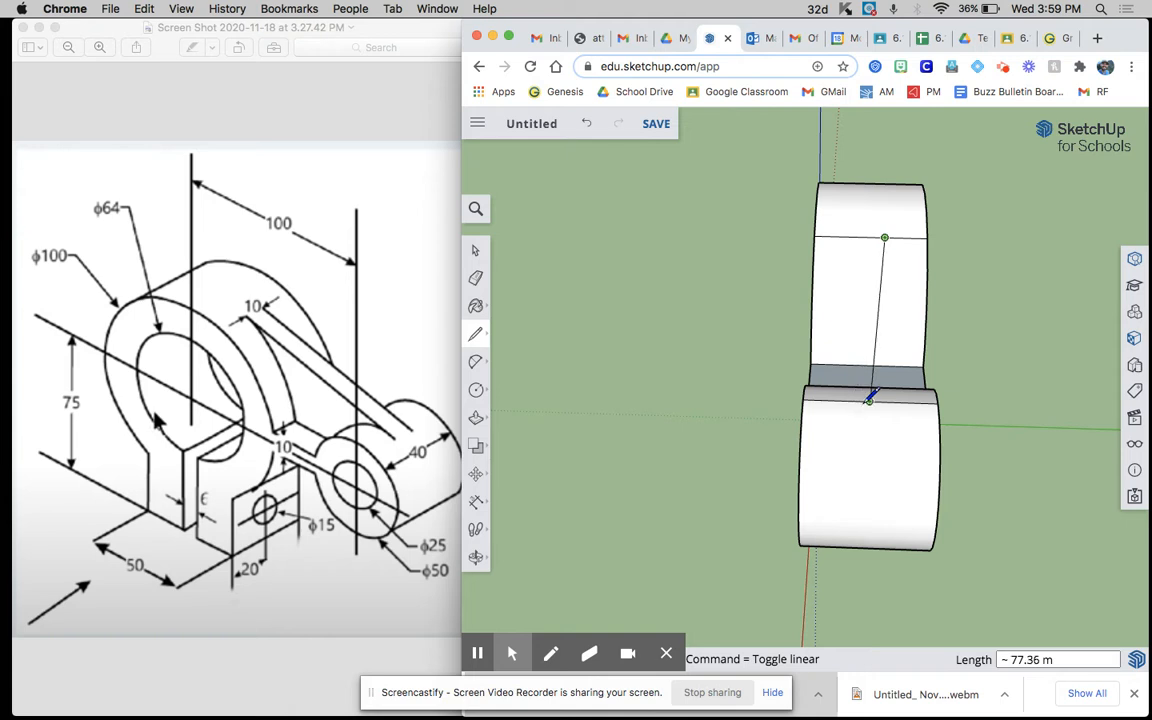
# Step: Draw two parallel lines, about 77.2 m long, from the large cylinder's seam to the small cylinder's seam as the rib's top outline
pyautogui.click(885, 400)
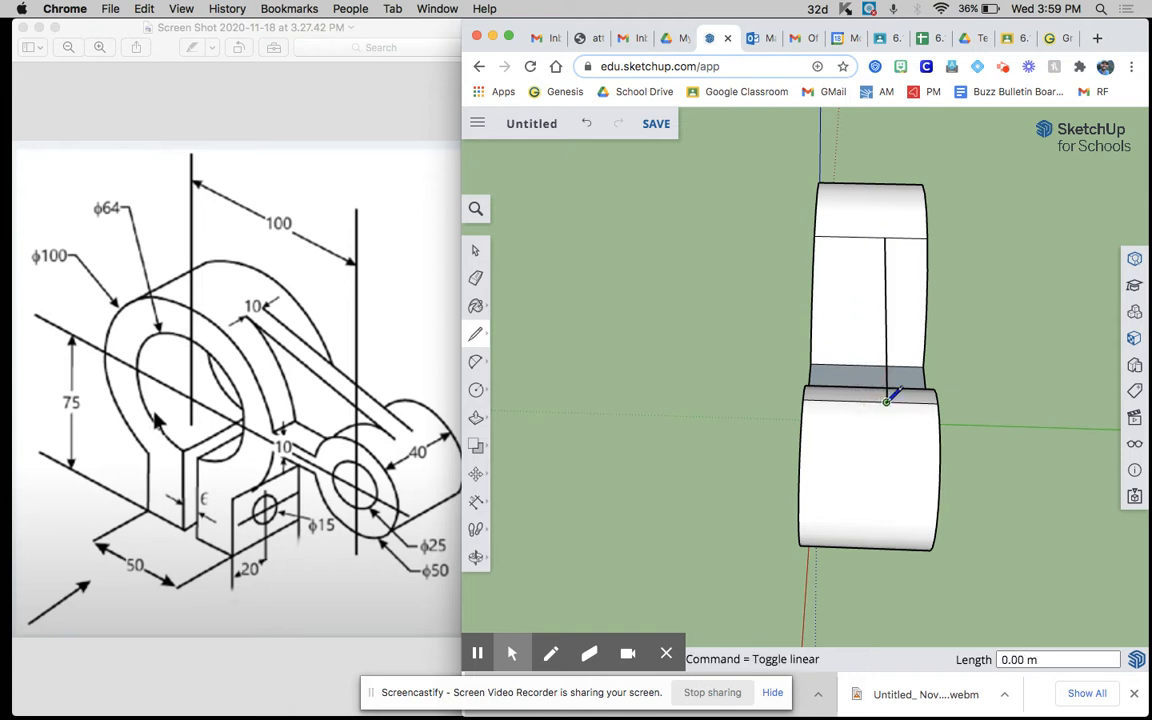
pyautogui.click(855, 236)
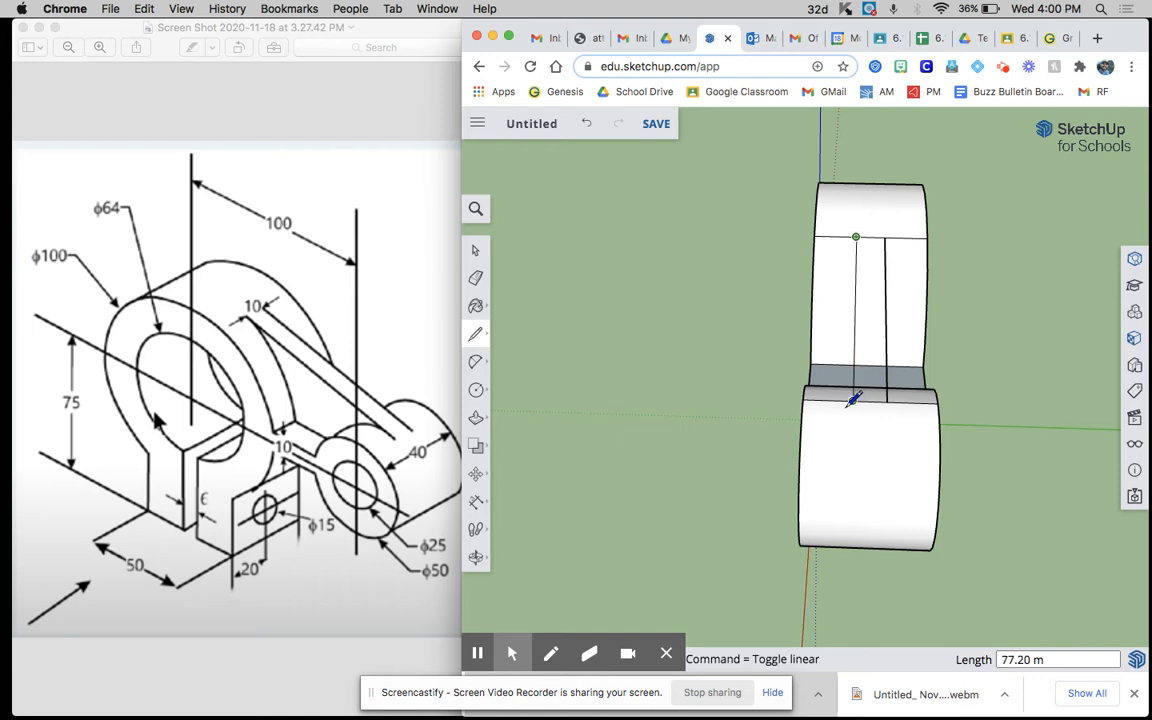
pyautogui.click(852, 401)
pyautogui.moveTo(814, 284); pyautogui.dragTo(1015, 234, button='middle')
pyautogui.moveTo(811, 228); pyautogui.dragTo(823, 345, button='middle')
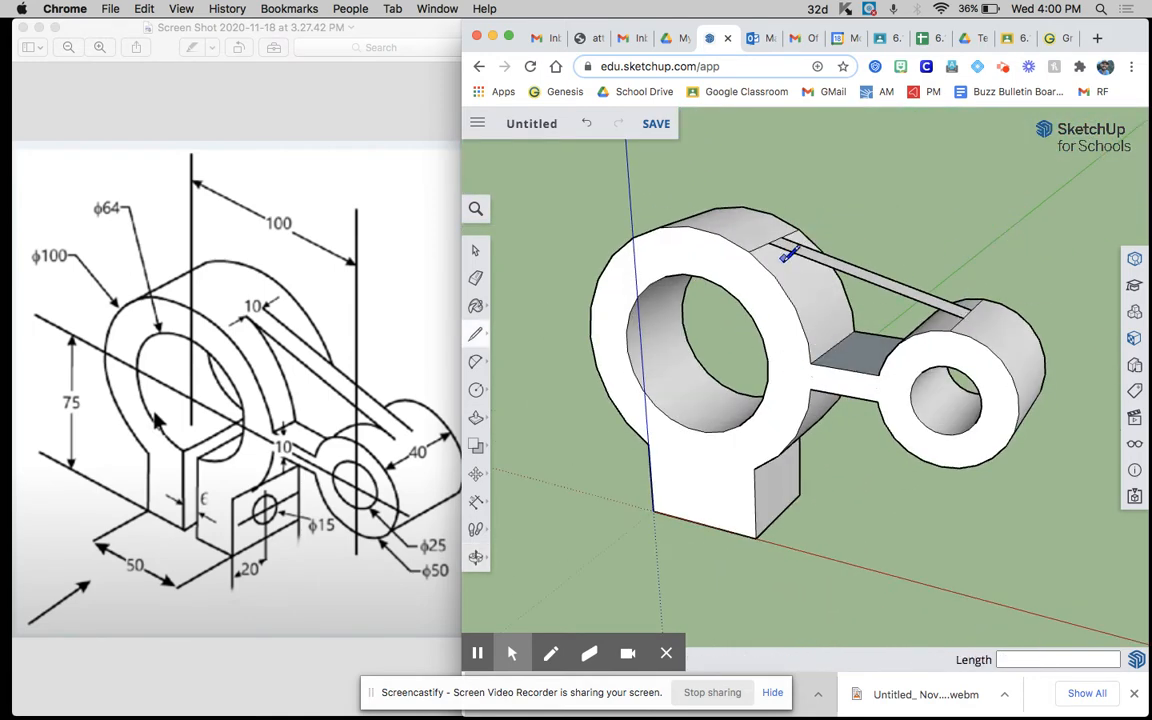
pyautogui.scroll(2, 788, 256)
pyautogui.click(475, 250)
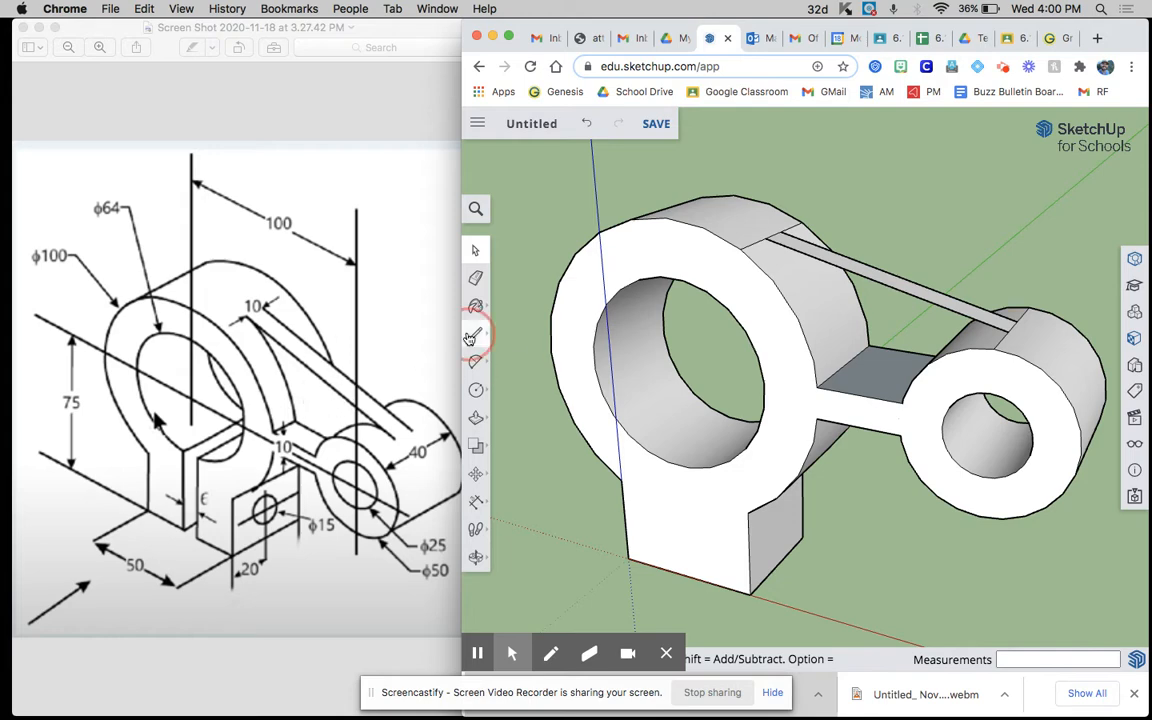
# Step: Draw 5 m line segments both ways from the midpoint of the connecting plate's edge along the large cylinder
pyautogui.click(475, 333)
pyautogui.moveTo(897, 380); pyautogui.dragTo(926, 370, button='middle')
pyautogui.moveTo(850, 353); pyautogui.dragTo(872, 362, button='middle')
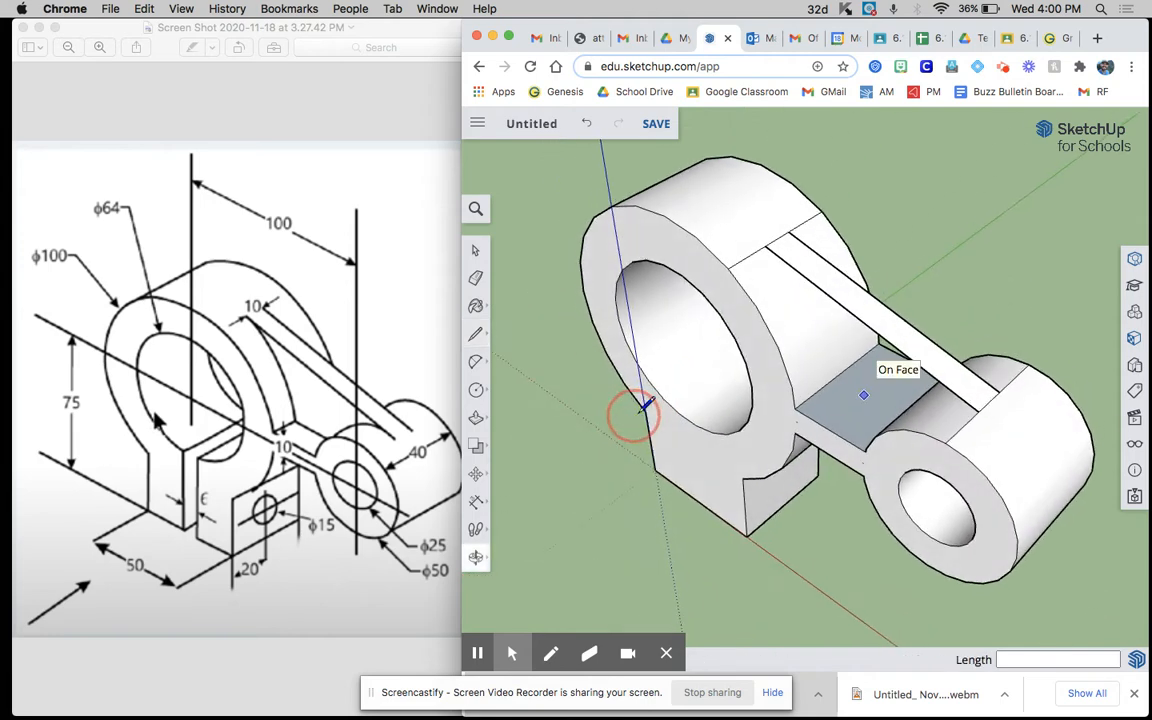
pyautogui.scroll(5, 853, 364)
pyautogui.click(832, 355)
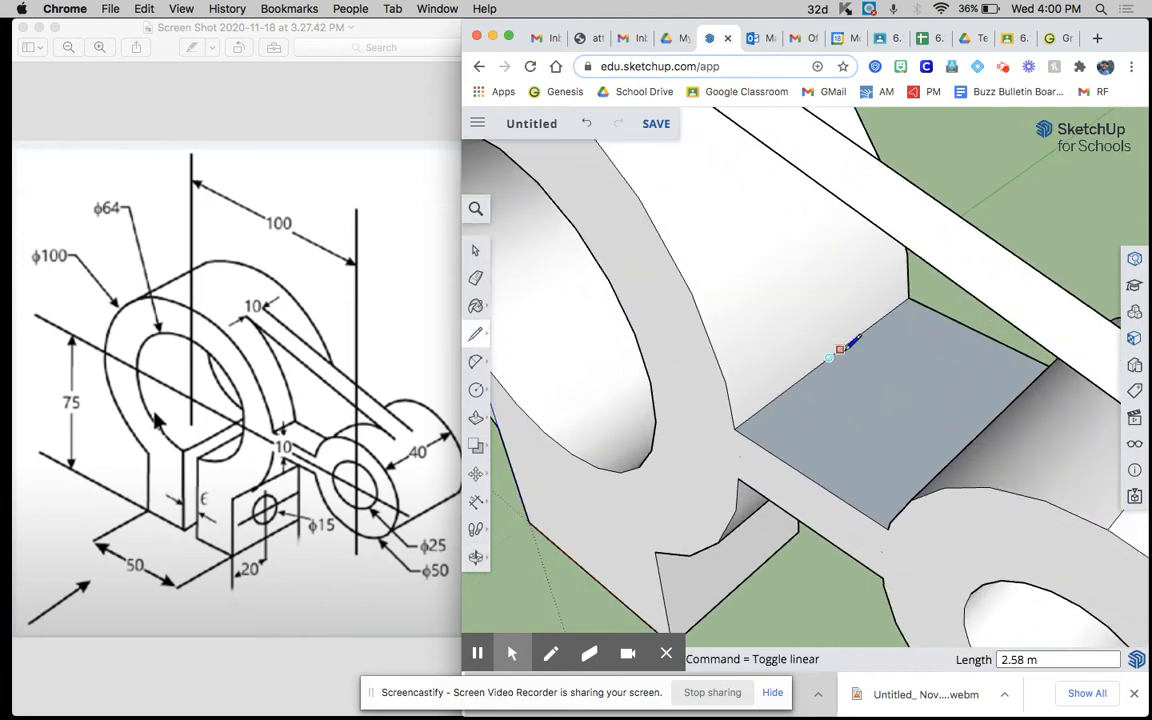
pyautogui.write('5')
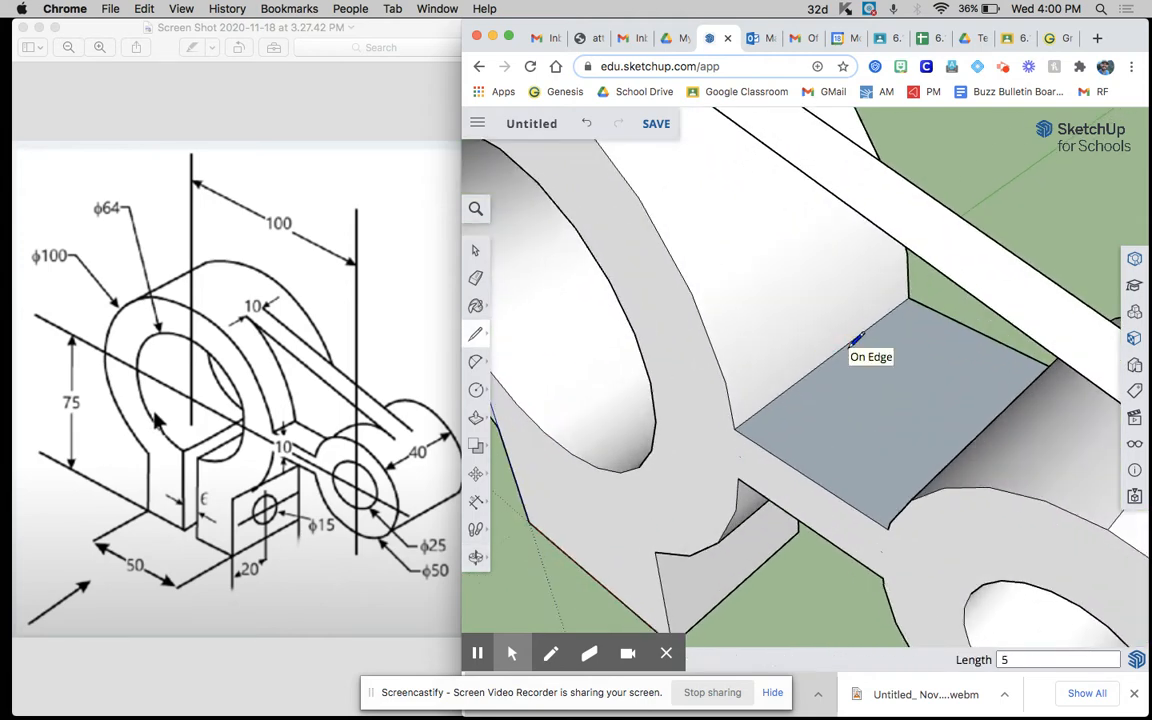
pyautogui.click(829, 357)
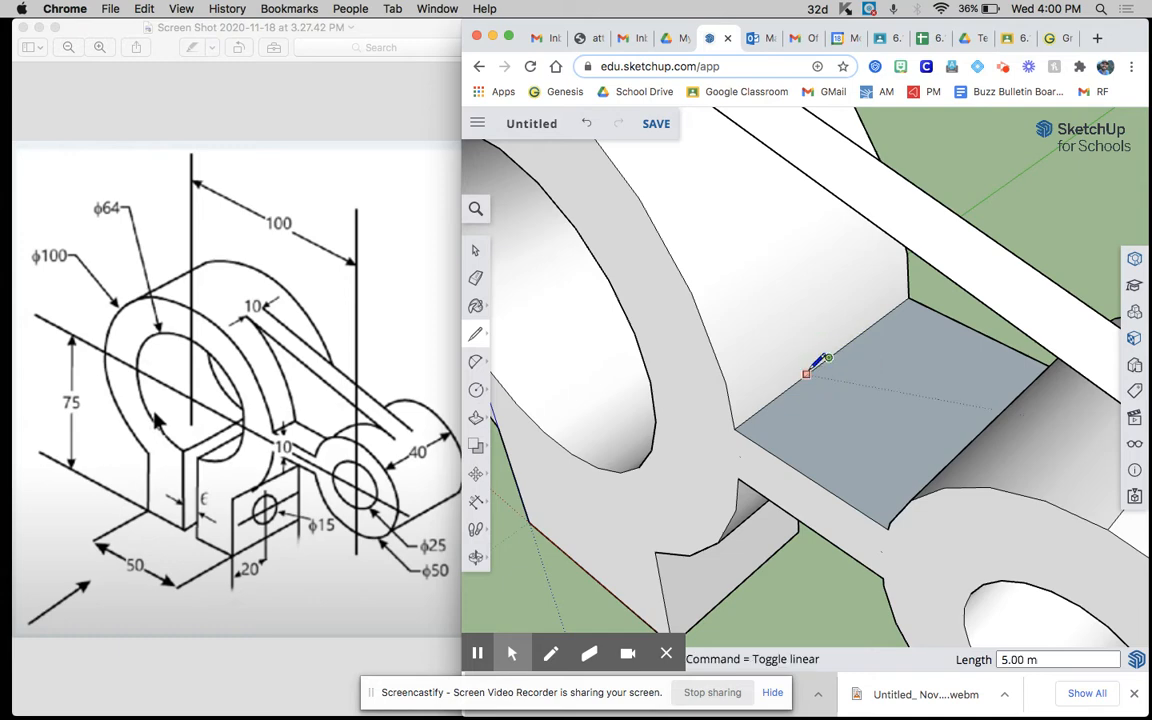
pyautogui.write('5')
pyautogui.press('Return')
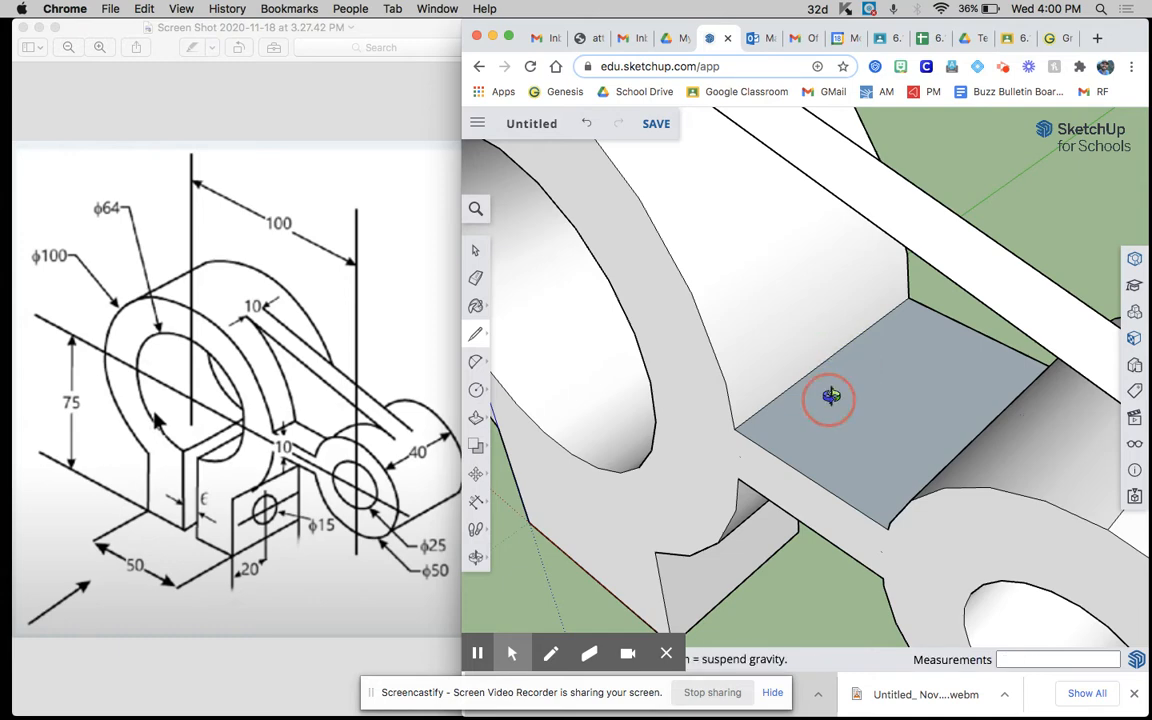
# Step: Draw 5 m line segments both ways from the midpoint of the connecting plate's edge along the small cylinder
pyautogui.moveTo(824, 395); pyautogui.dragTo(1054, 378, button='middle')
pyautogui.click(1025, 348)
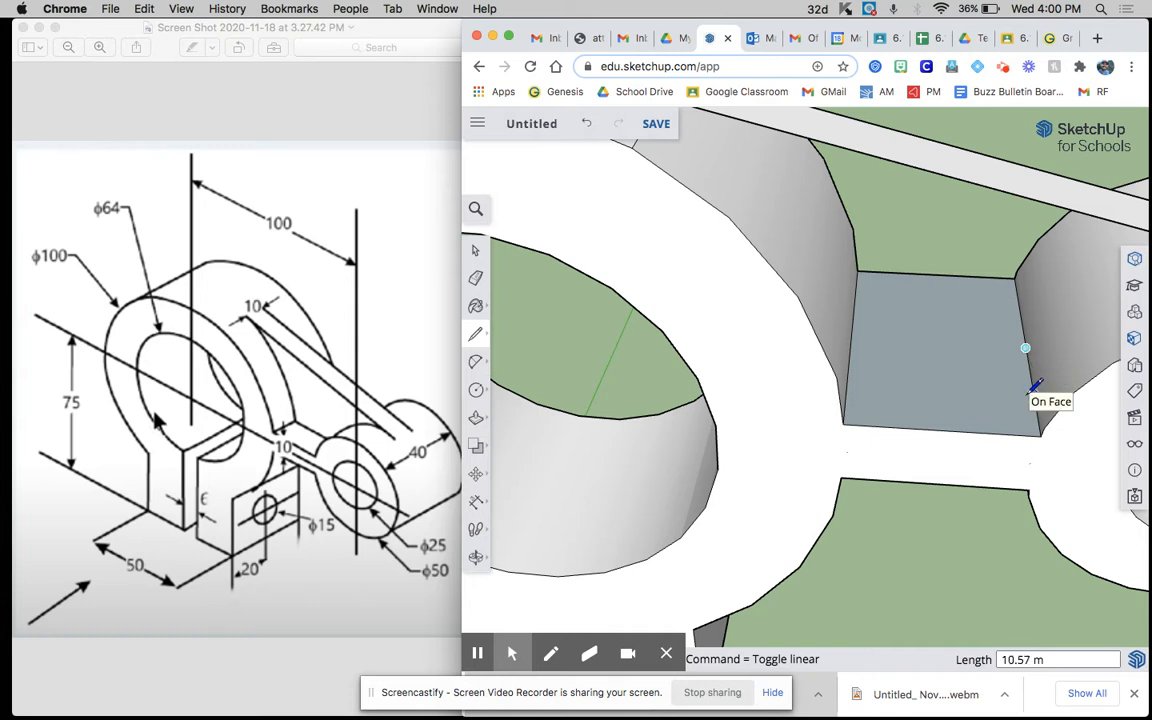
pyautogui.write('5')
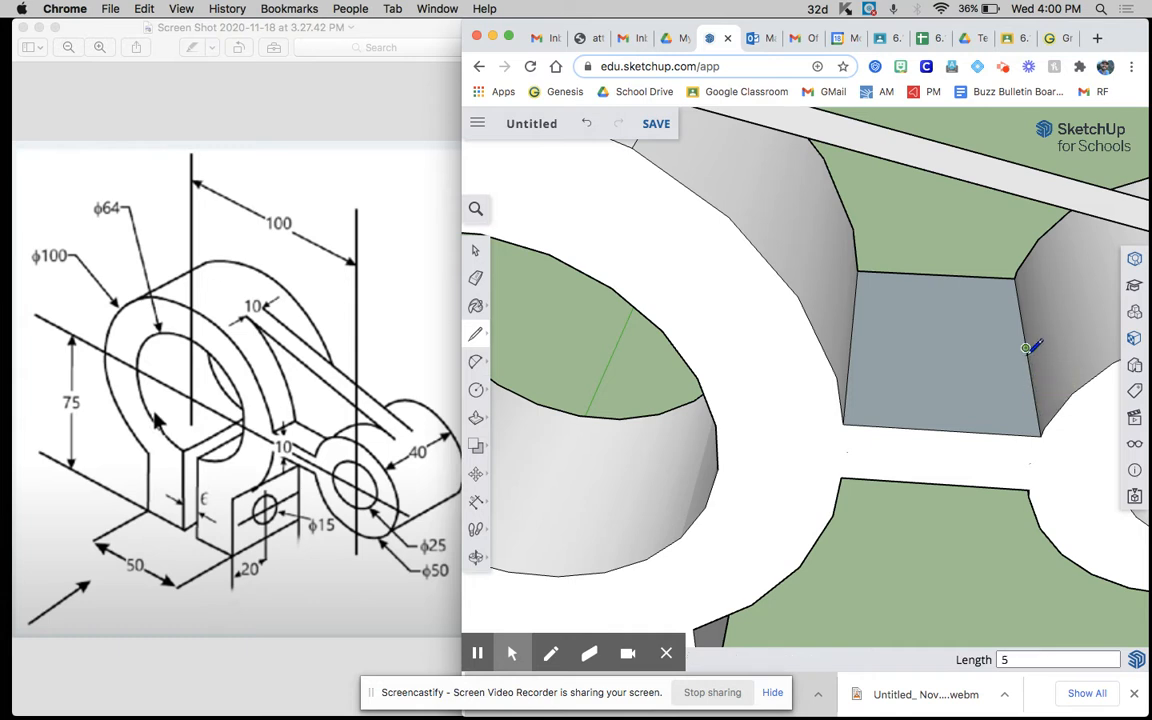
pyautogui.click(1026, 348)
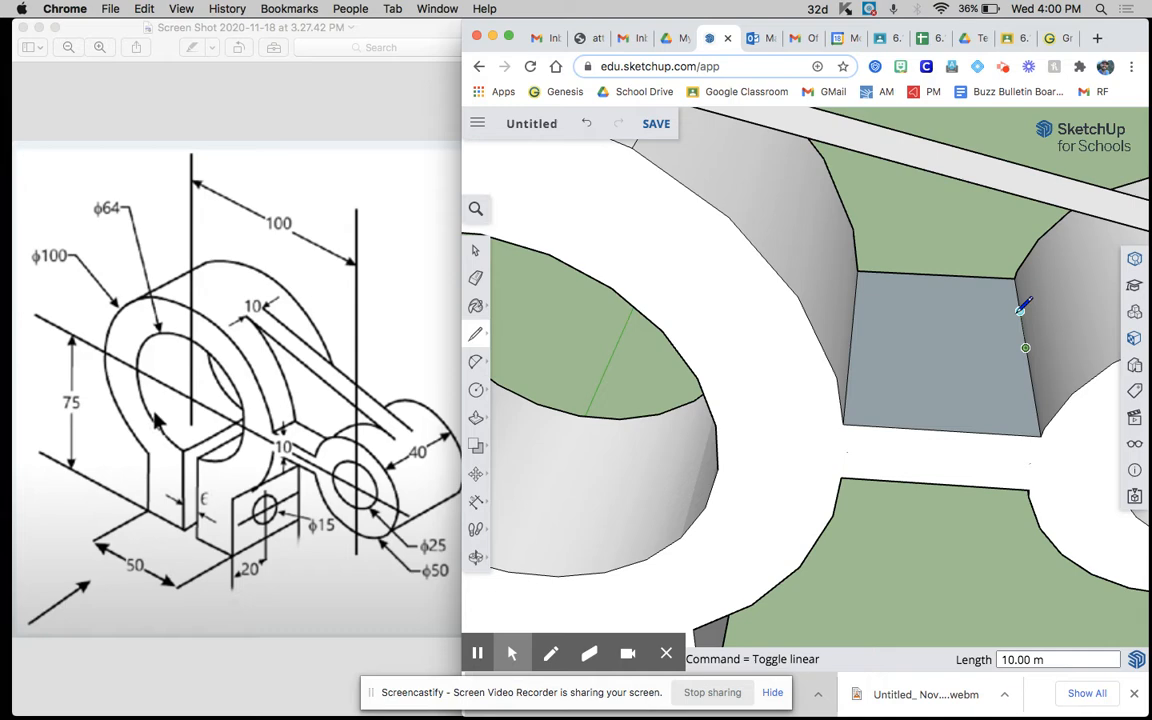
pyautogui.write('5')
pyautogui.press('Return')
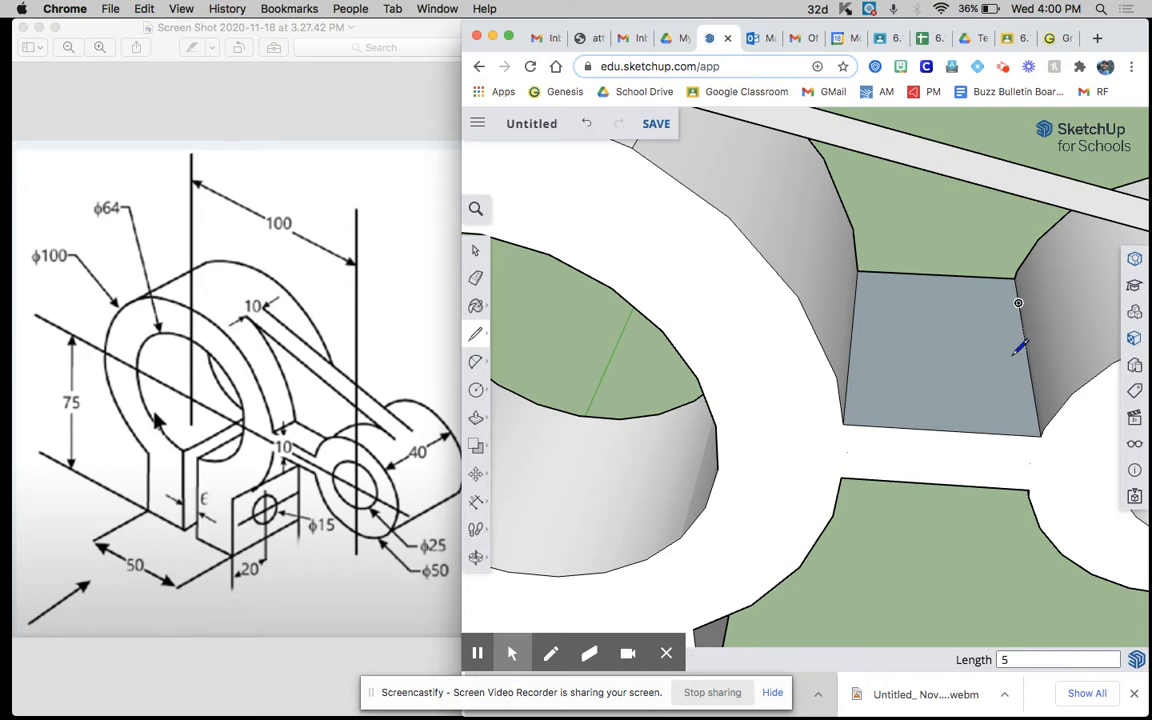
# Step: Draw two lines joining the rib's top corners on the large cylinder to the 5 m marks on the plate's edge
pyautogui.scroll(-3, 1000, 349)
pyautogui.moveTo(988, 349); pyautogui.dragTo(860, 334, button='middle')
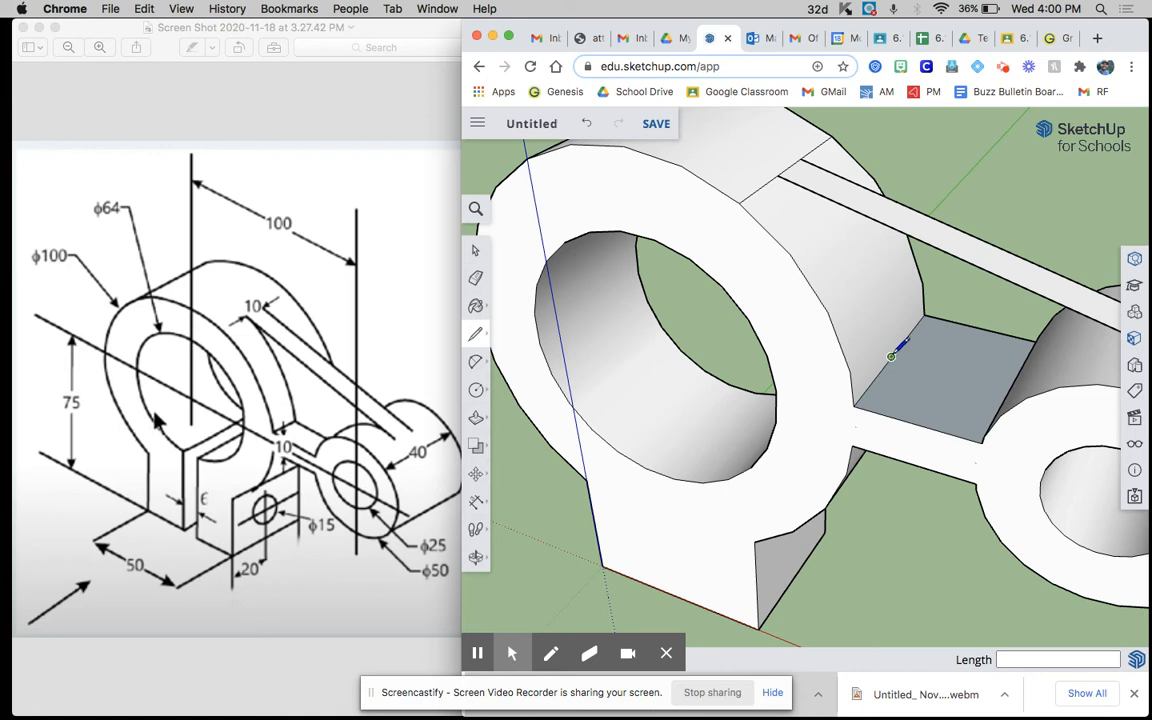
pyautogui.click(883, 368)
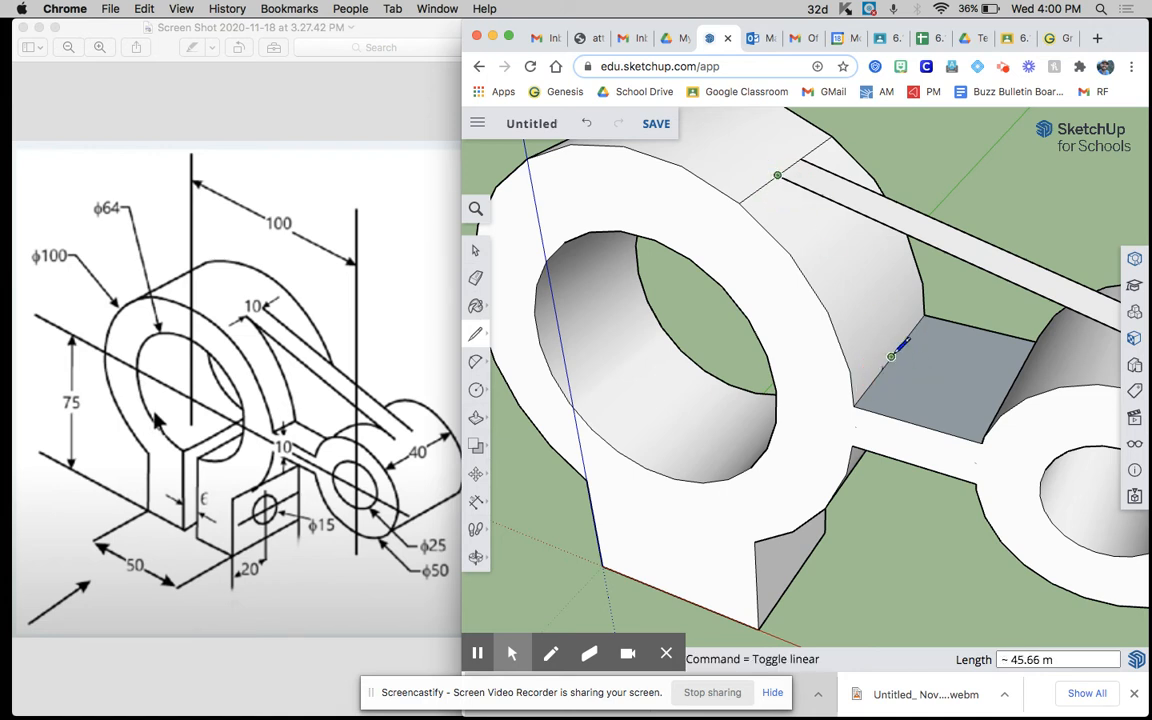
pyautogui.click(883, 369)
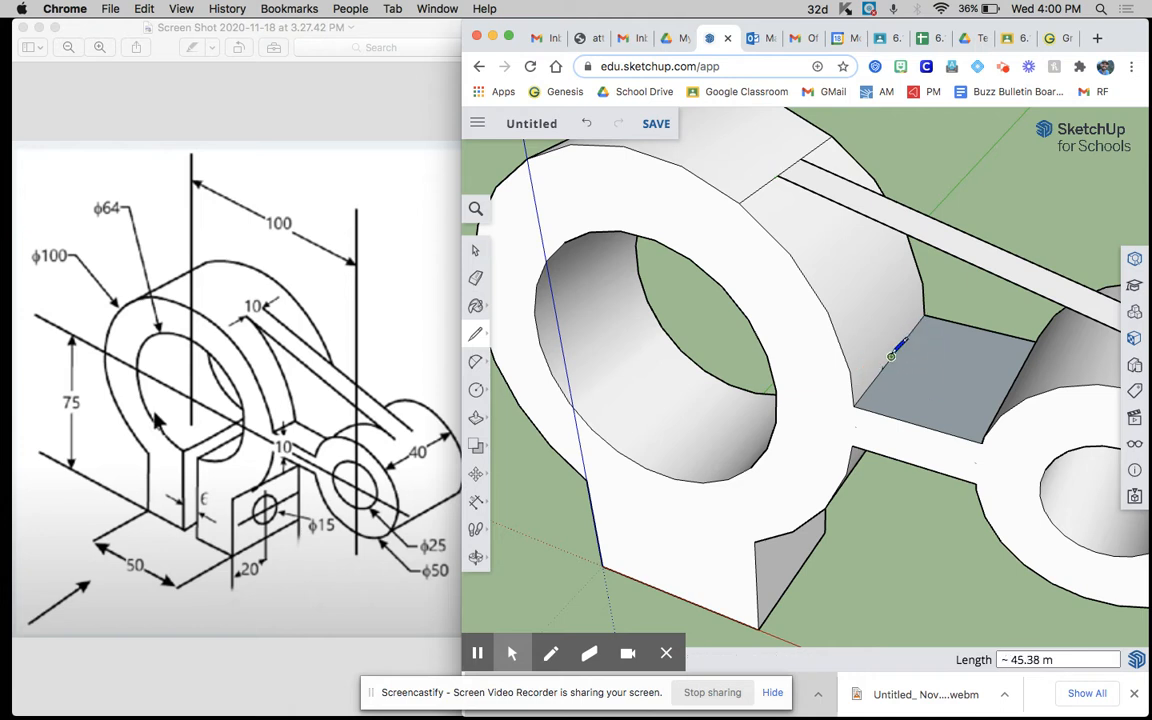
pyautogui.click(900, 345)
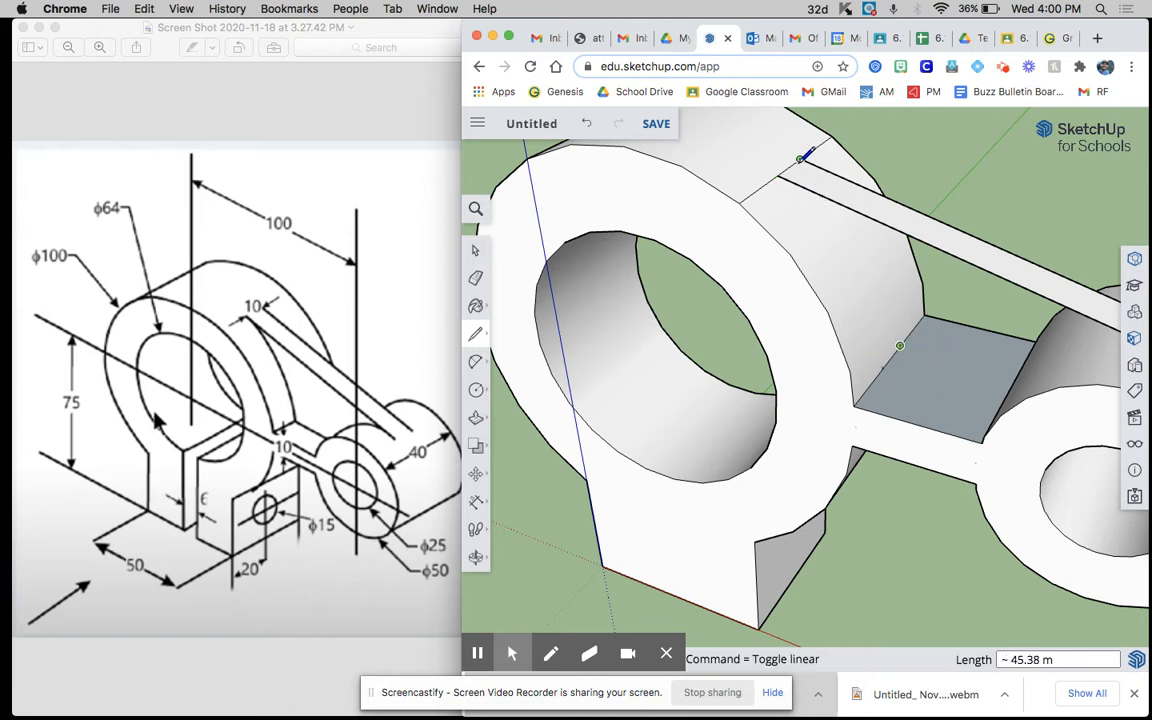
# Step: Draw two parallel lines across the connecting plate between the 5 m marks at the small and large cylinders
pyautogui.moveTo(840, 245)
pyautogui.mouseDown(button='middle')
pyautogui.moveTo(733, 206)
pyautogui.moveTo(733, 233)
pyautogui.moveTo(877, 218)
pyautogui.moveTo(638, 216)
pyautogui.moveTo(790, 375)
pyautogui.moveTo(728, 365)
pyautogui.mouseUp(button='middle')
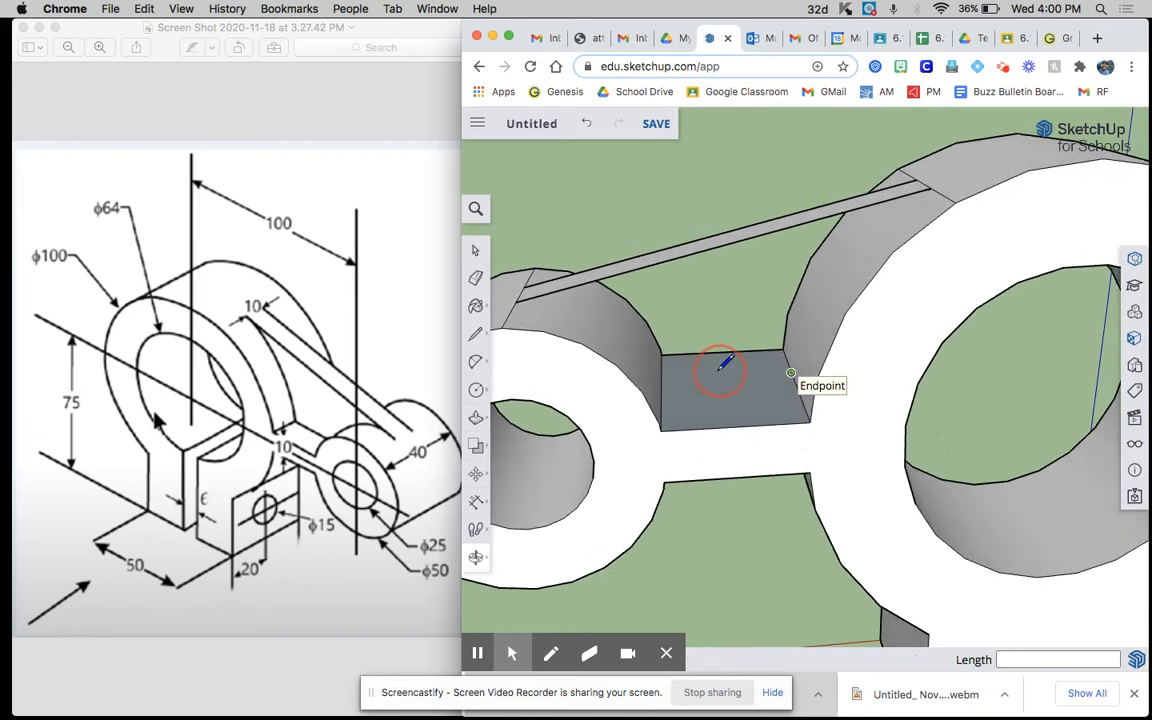
pyautogui.click(660, 379)
pyautogui.click(790, 373)
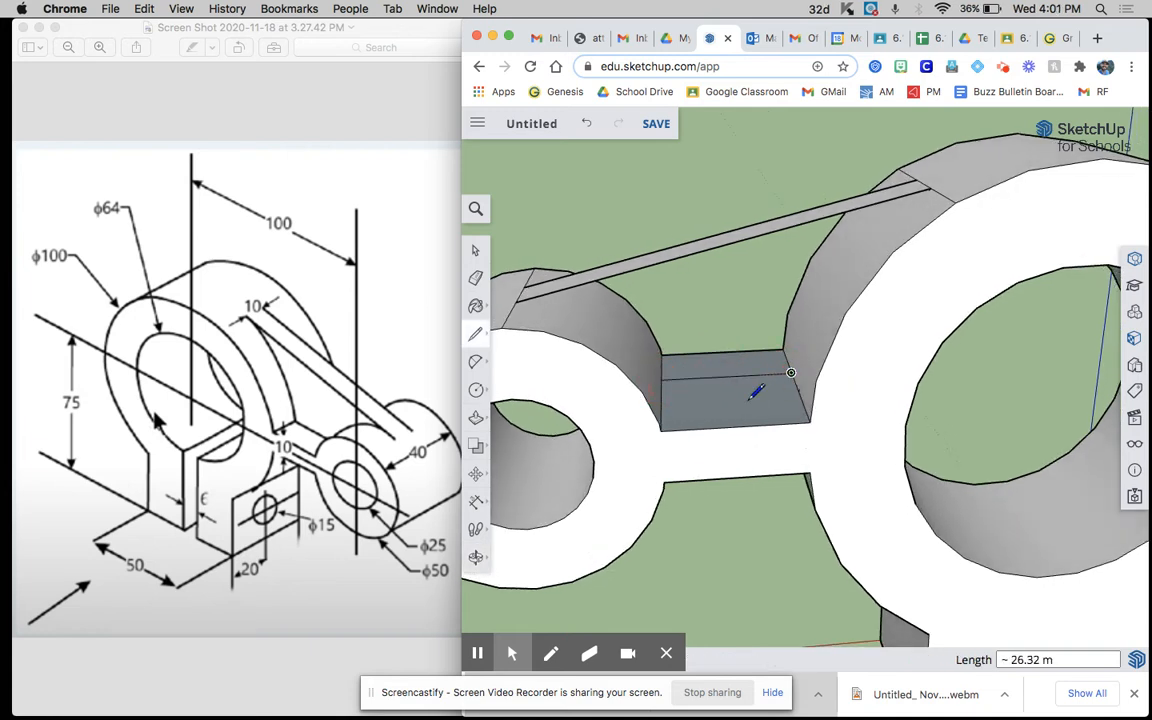
pyautogui.click(660, 398)
pyautogui.click(797, 389)
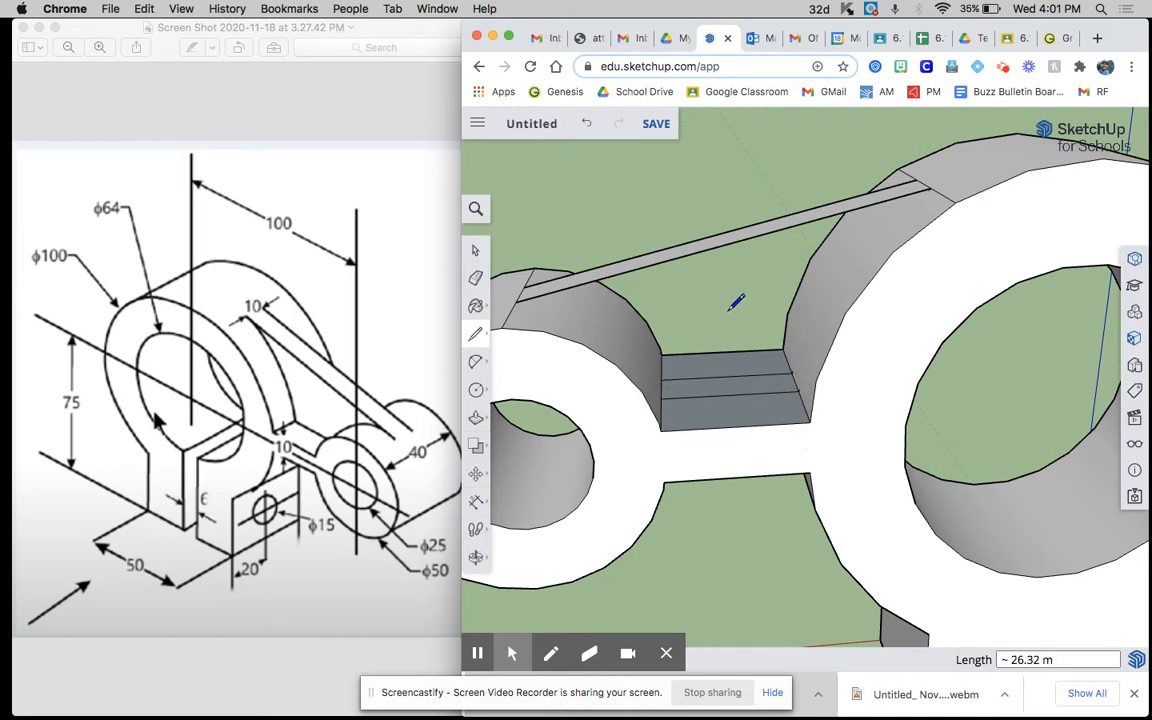
# Step: Close both rib side faces with lines from the plate's marks to the rib's top corners on the small cylinder
pyautogui.moveTo(733, 301); pyautogui.dragTo(661, 342, button='middle')
pyautogui.click(655, 389)
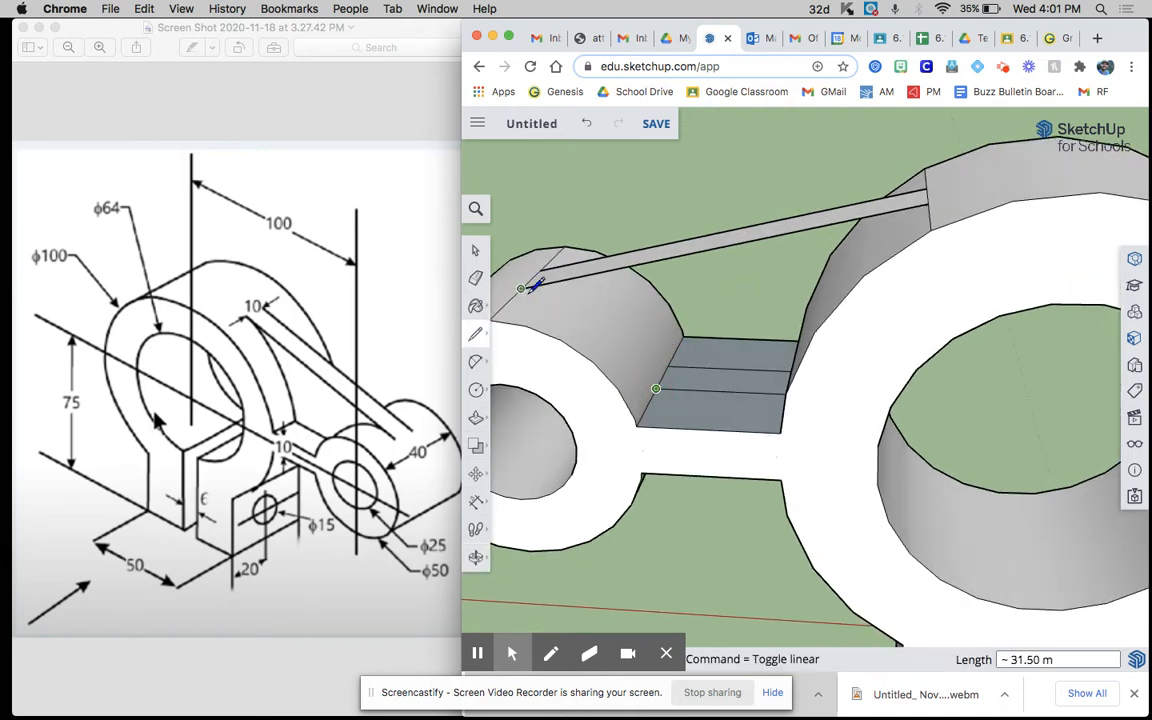
pyautogui.click(520, 288)
pyautogui.moveTo(668, 334); pyautogui.dragTo(1026, 350, button='middle')
pyautogui.moveTo(747, 362); pyautogui.dragTo(1006, 431, button='middle')
pyautogui.click(475, 333)
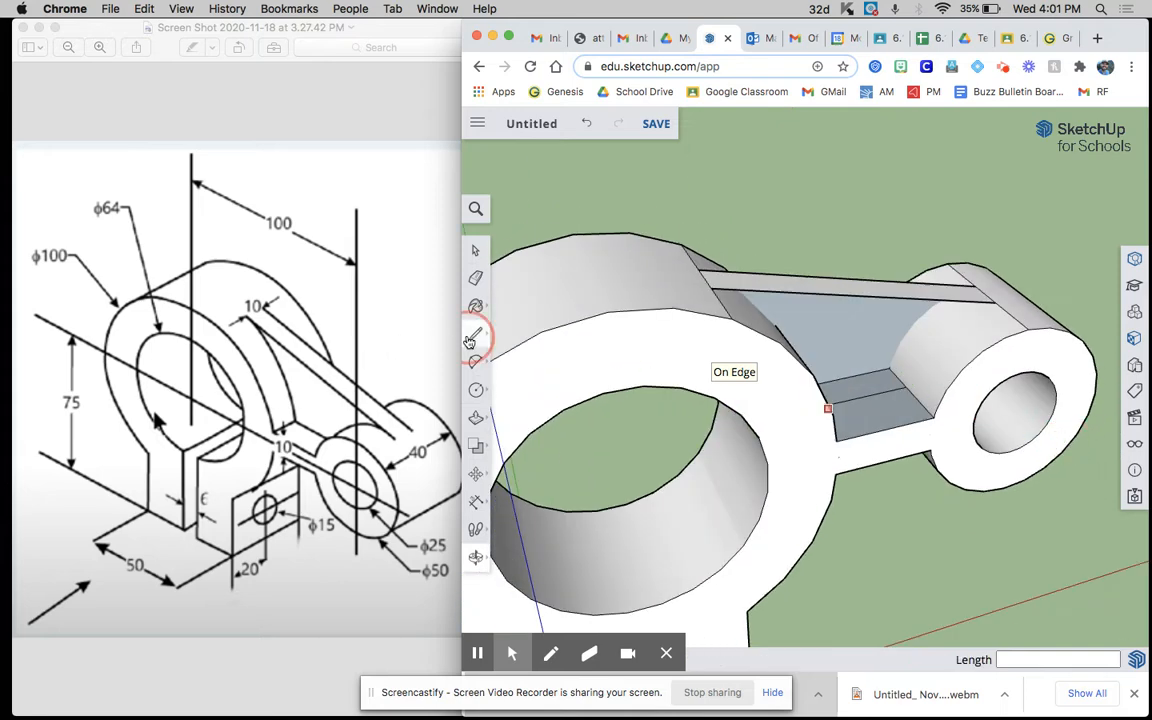
pyautogui.click(905, 386)
pyautogui.click(995, 302)
# Step: Try deleting the seam edges beside the rib on the large and small cylinders, and undo the deletions
pyautogui.click(475, 251)
pyautogui.moveTo(936, 393)
pyautogui.mouseDown(button='middle')
pyautogui.moveTo(920, 365)
pyautogui.moveTo(982, 239)
pyautogui.moveTo(694, 427)
pyautogui.moveTo(685, 345)
pyautogui.moveTo(807, 234)
pyautogui.moveTo(846, 247)
pyautogui.moveTo(959, 234)
pyautogui.moveTo(600, 285)
pyautogui.moveTo(560, 275)
pyautogui.mouseUp(button='middle')
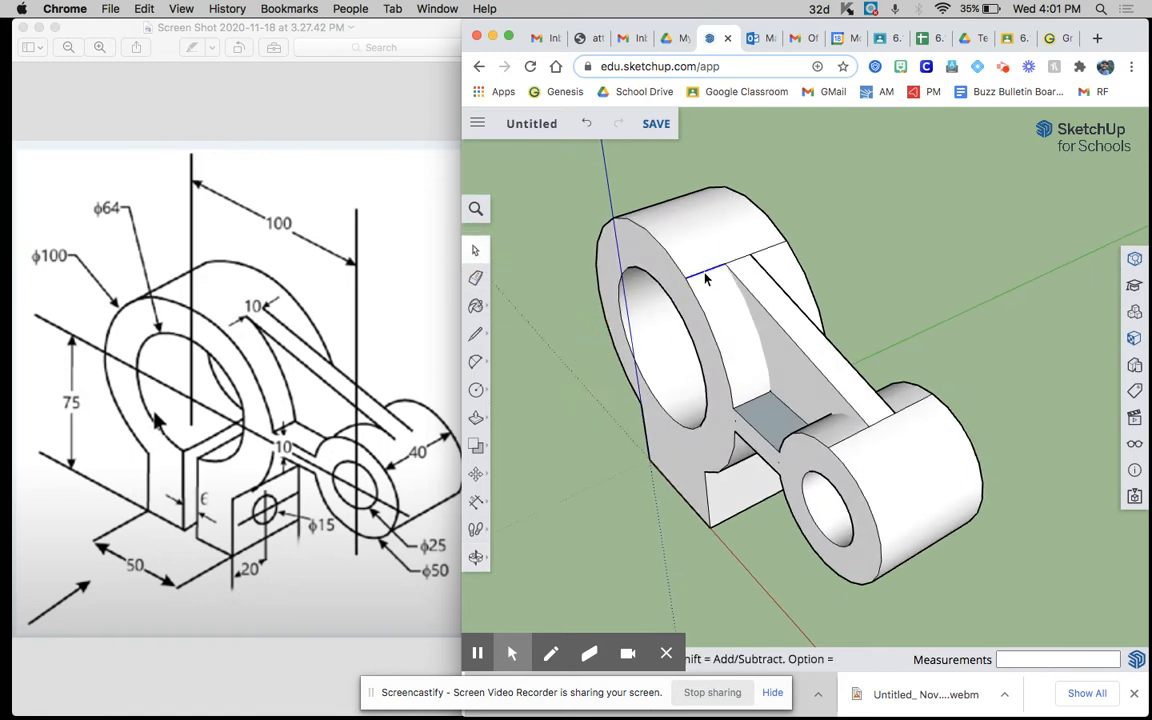
pyautogui.press('super+z')
pyautogui.press('super+shift+z')
pyautogui.press('super+z')
pyautogui.click(864, 443)
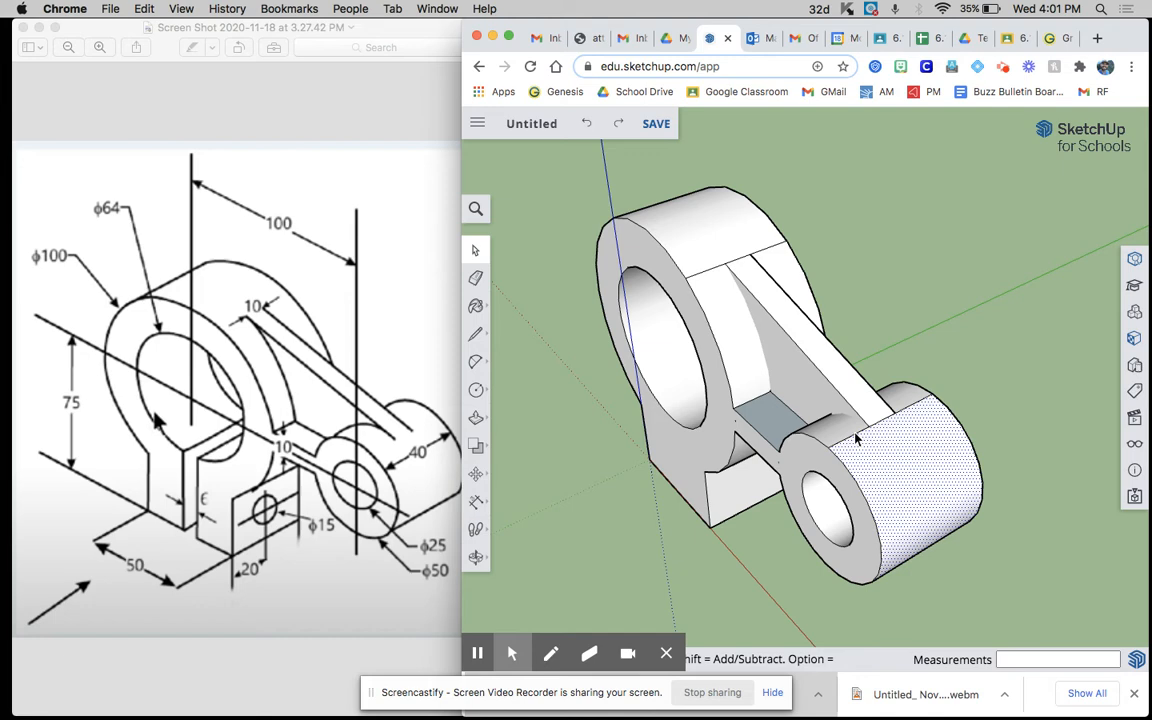
pyautogui.press('super+shift+z')
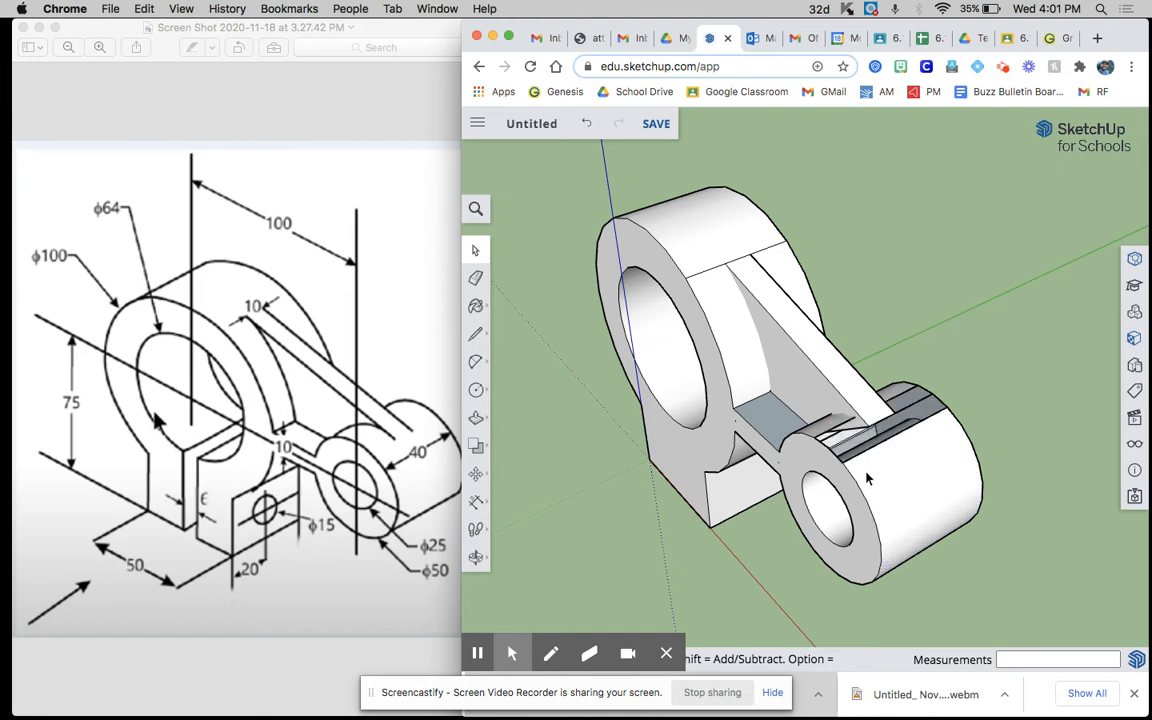
pyautogui.press('super+z')
# Step: Hide the seam edges on the large cylinder on both sides of the rib
pyautogui.moveTo(840, 450); pyautogui.dragTo(755, 365, button='middle')
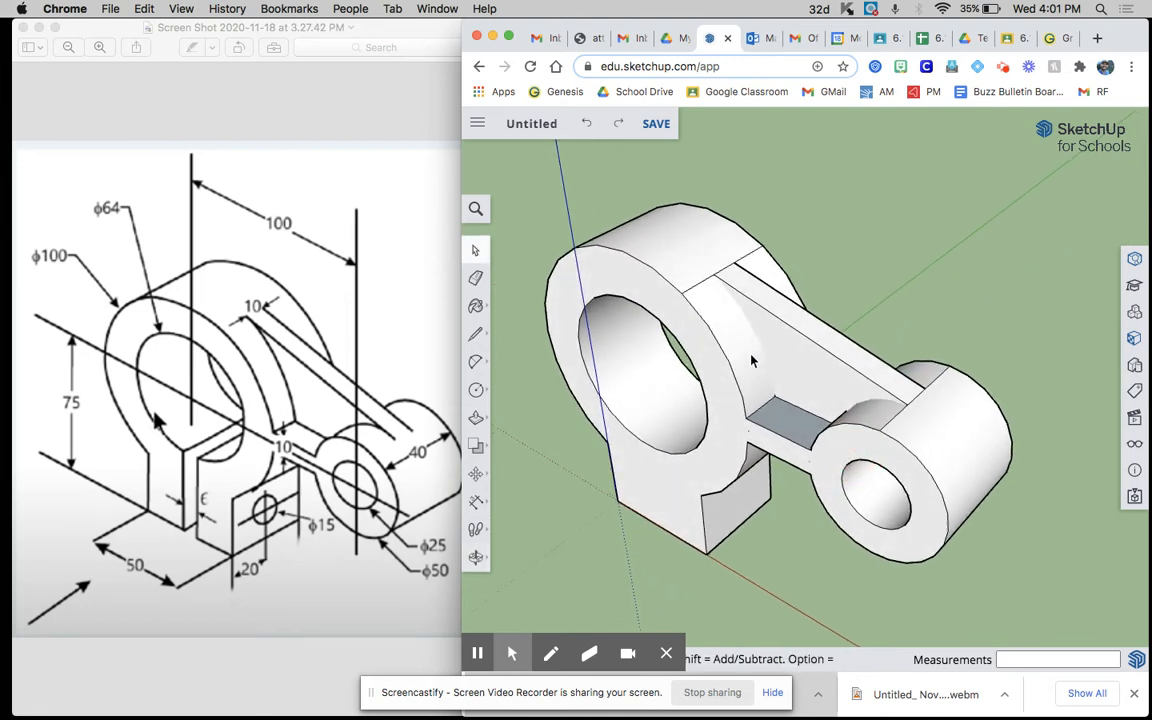
pyautogui.rightClick(699, 291)
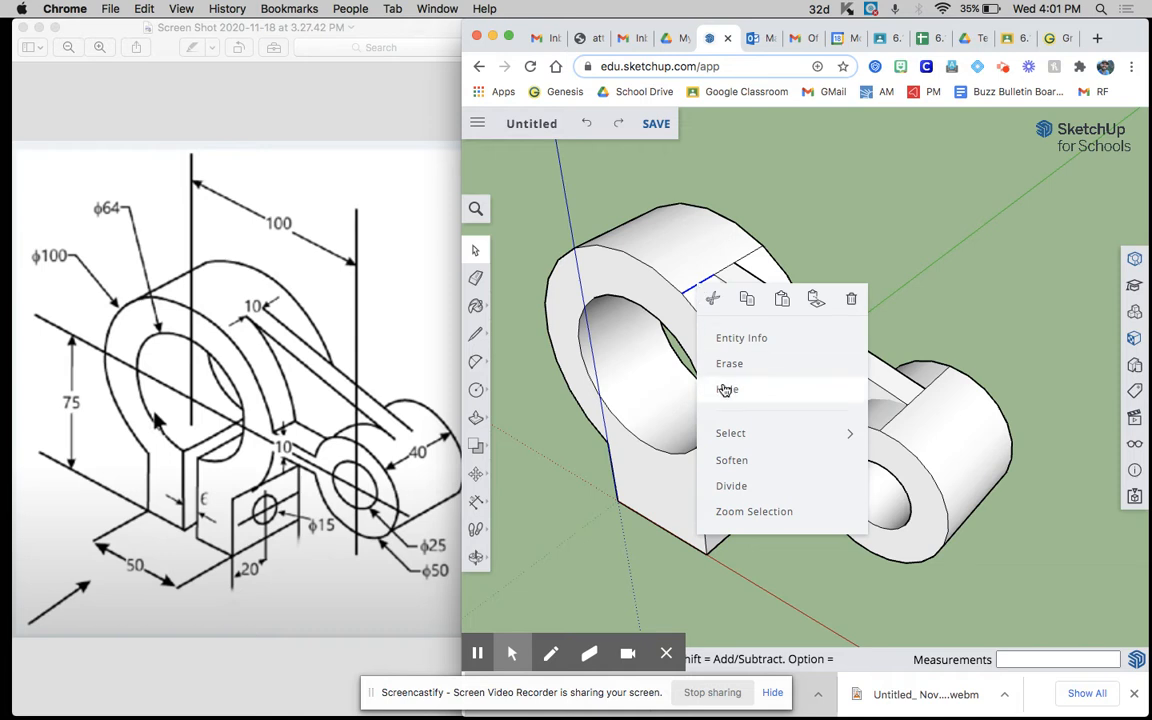
pyautogui.click(745, 388)
pyautogui.rightClick(740, 267)
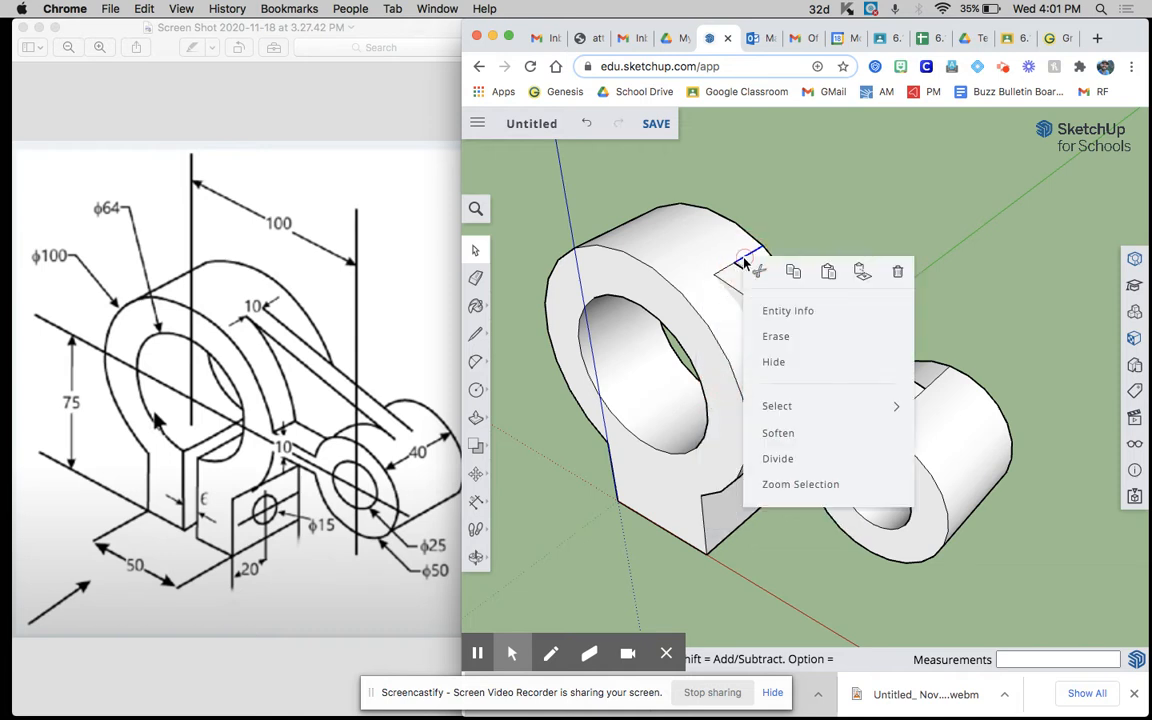
pyautogui.click(772, 364)
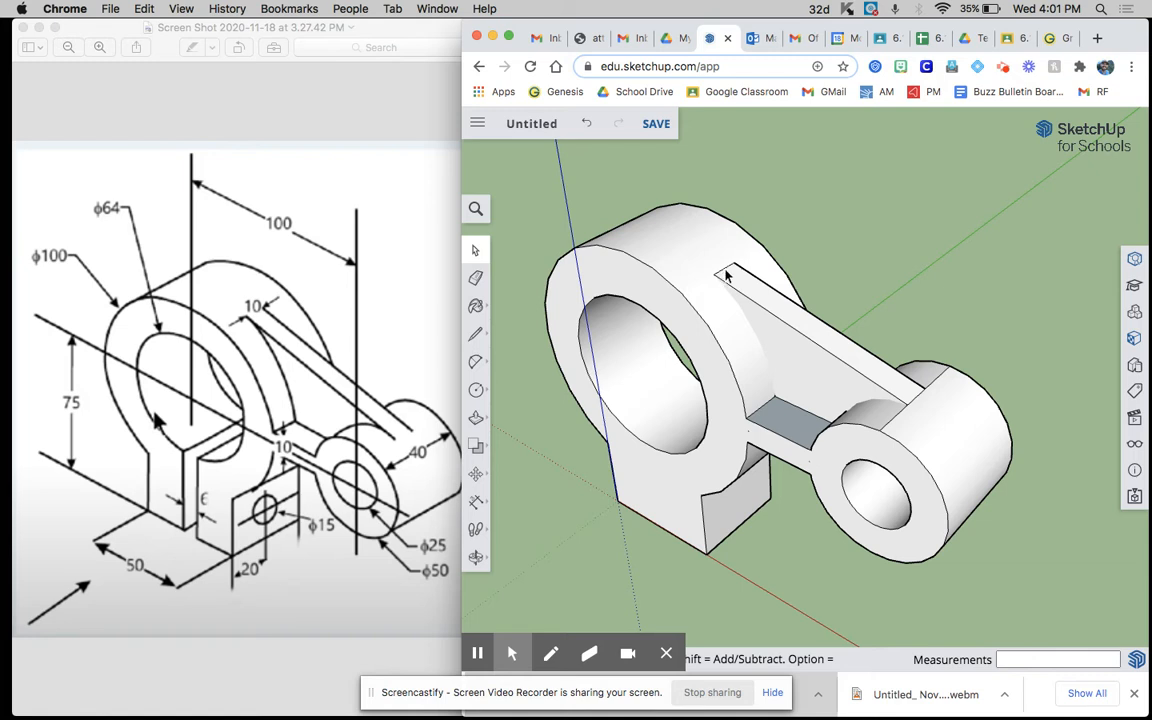
# Step: Hide the short edge segments at the rib's end on the large cylinder instead of deleting them
pyautogui.press('Delete')
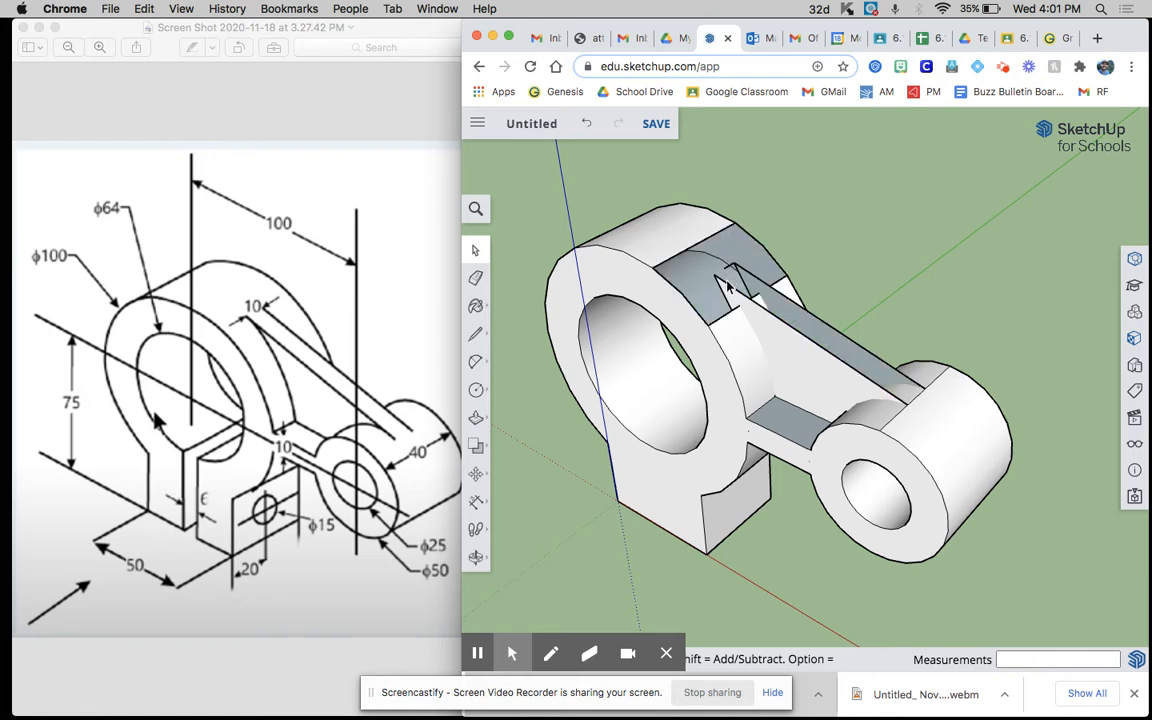
pyautogui.scroll(5, 727, 285)
pyautogui.rightClick(727, 274)
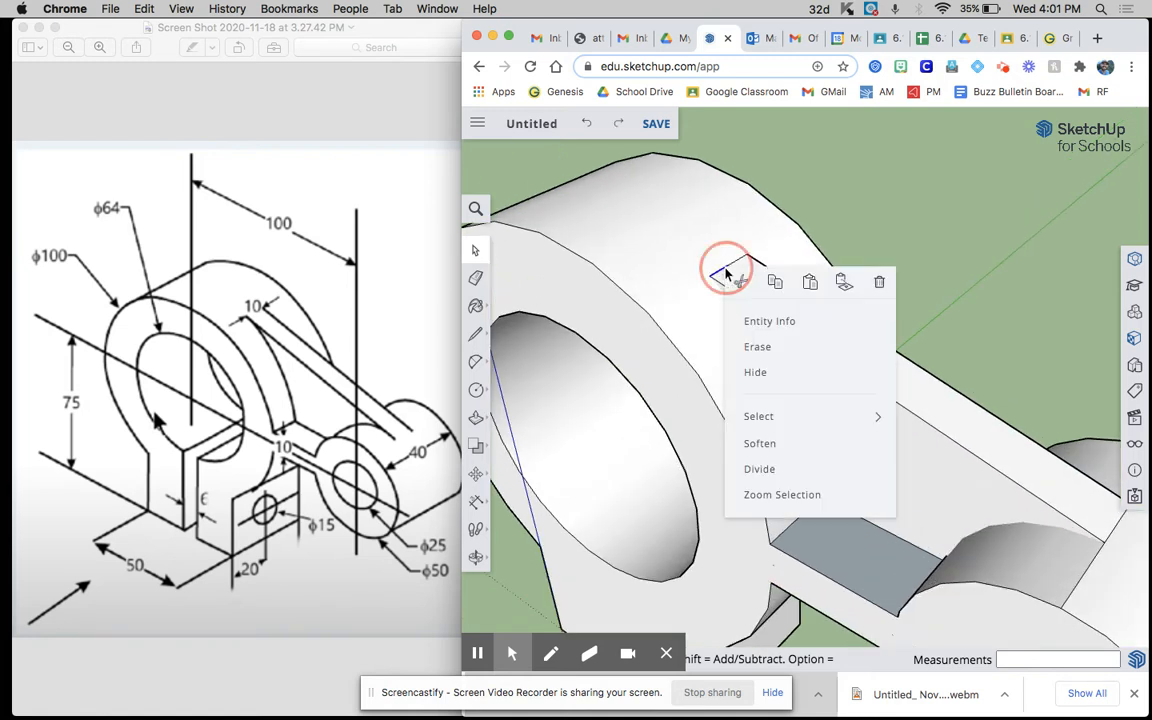
pyautogui.click(762, 368)
pyautogui.rightClick(738, 265)
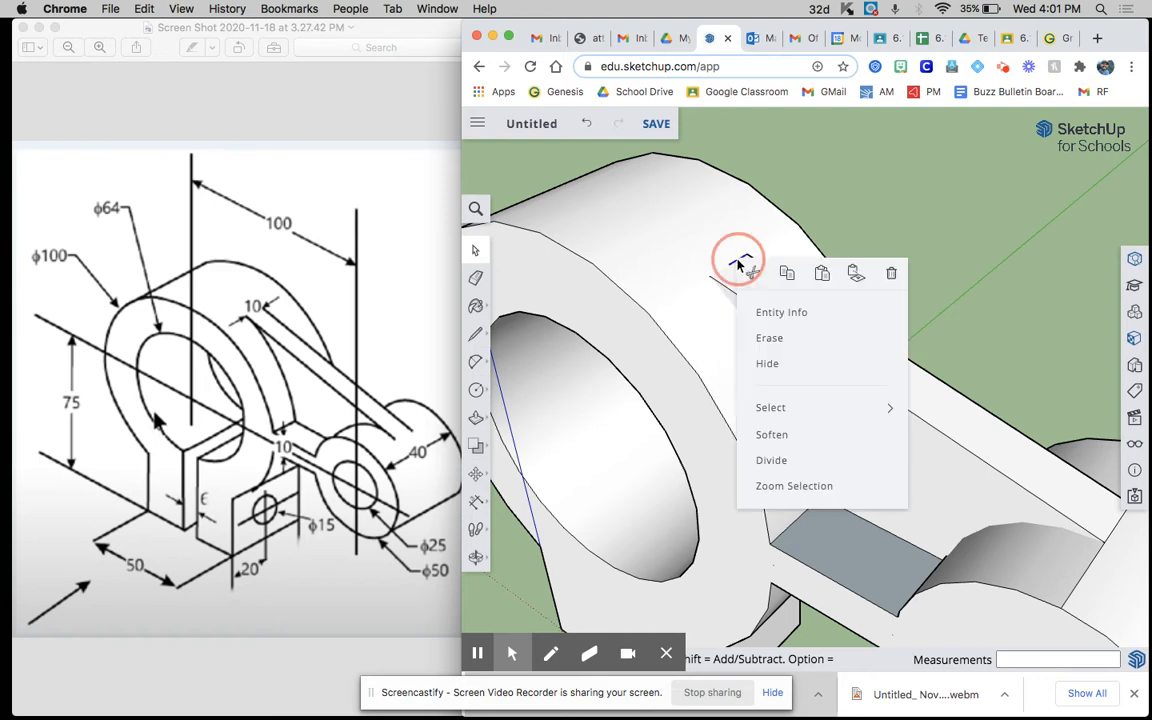
pyautogui.click(767, 363)
# Step: Hide the small cylinder's front seam edge and the adjoining short edge segment at the rib's end
pyautogui.scroll(-5, 635, 278)
pyautogui.scroll(3, 910, 450)
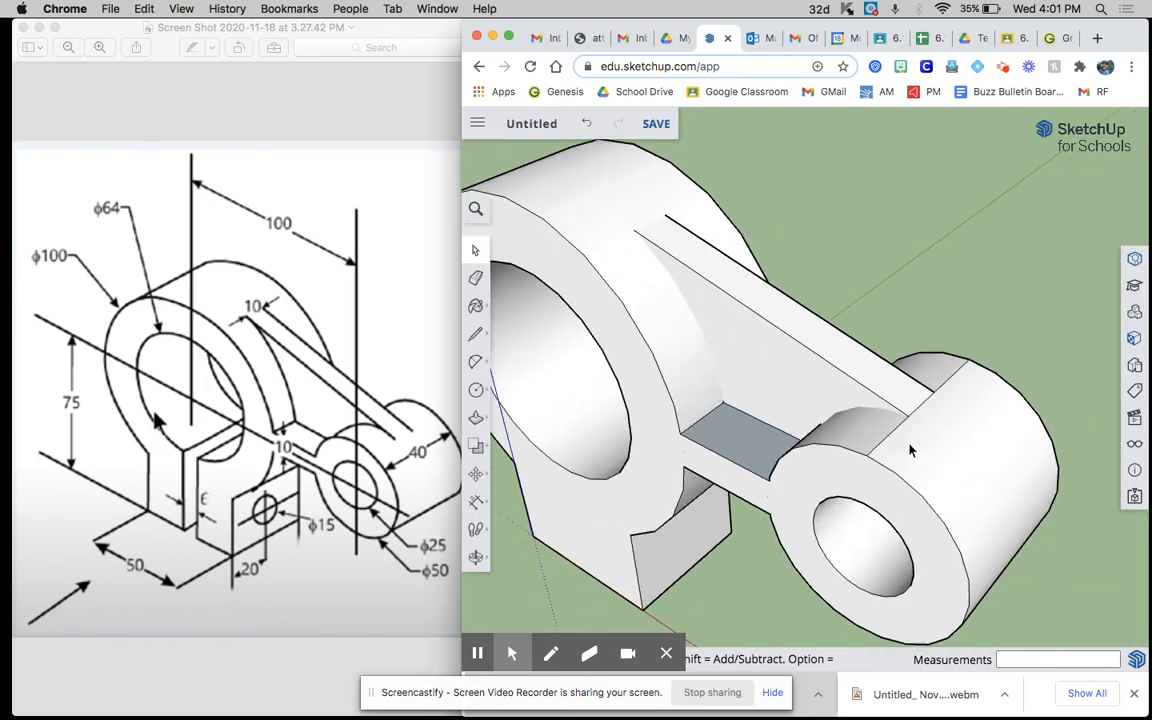
pyautogui.scroll(2, 910, 450)
pyautogui.rightClick(884, 413)
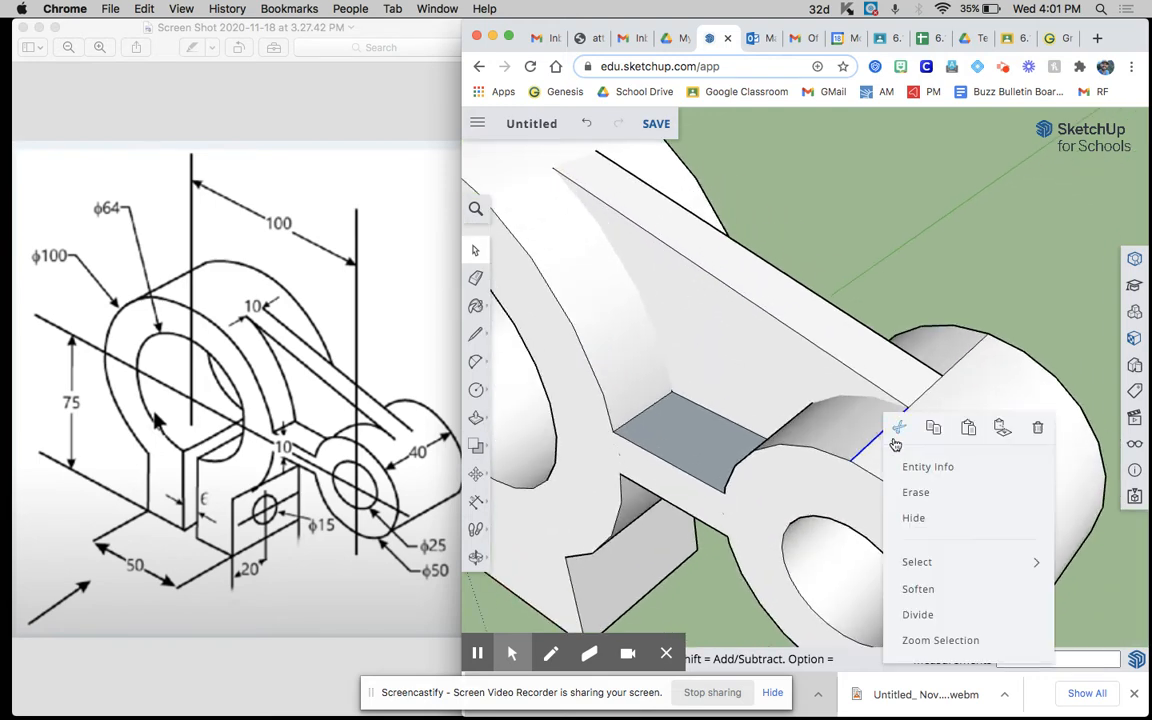
pyautogui.click(918, 508)
pyautogui.rightClick(913, 403)
pyautogui.click(944, 505)
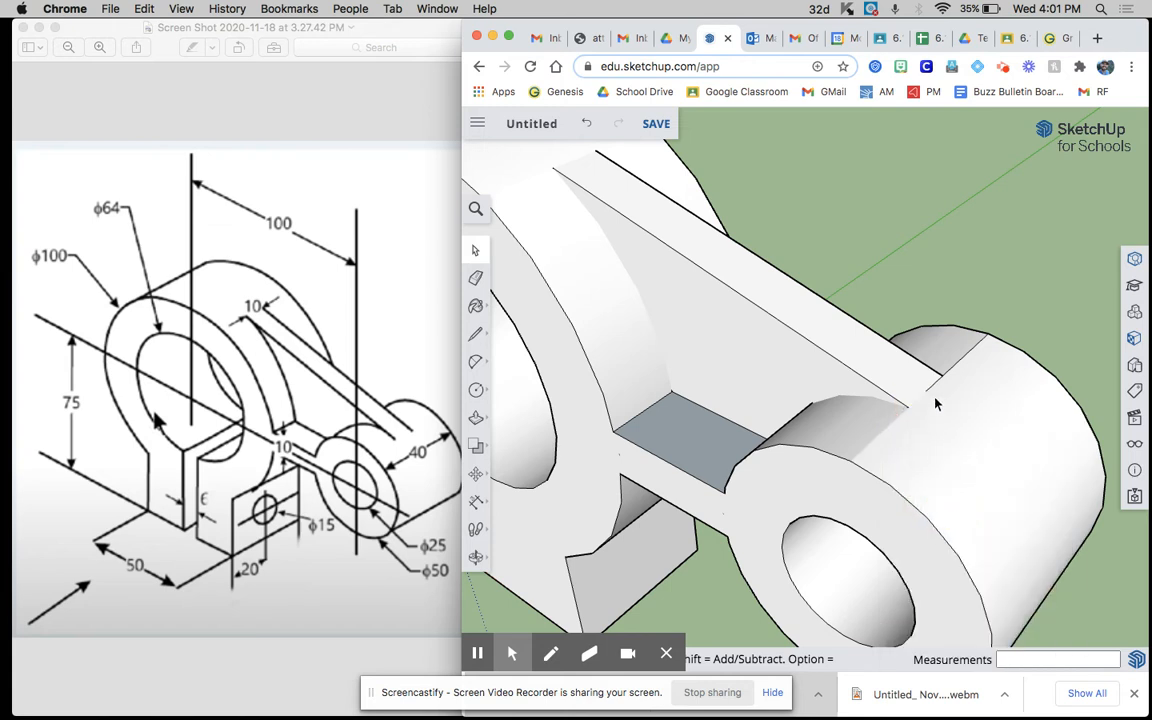
# Step: Hide the remaining edge segment at the rib's end and the small cylinder's seam edge behind the rib
pyautogui.rightClick(939, 402)
pyautogui.click(959, 492)
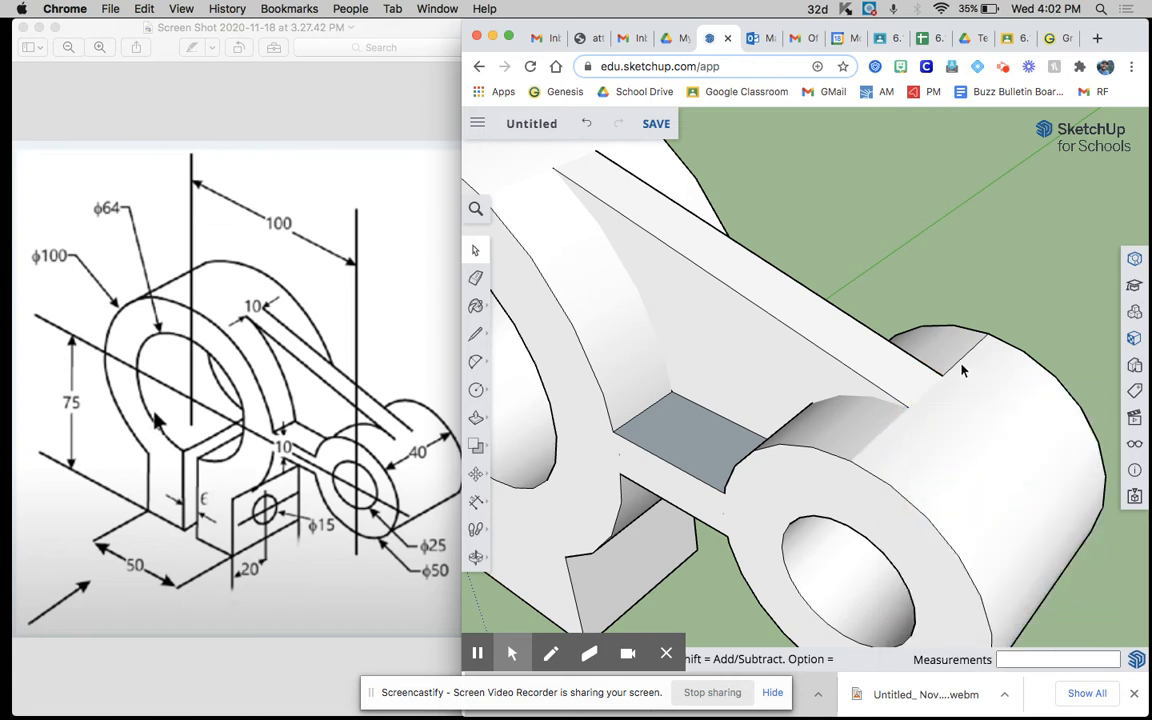
pyautogui.rightClick(958, 365)
pyautogui.click(996, 465)
pyautogui.scroll(-5, 988, 428)
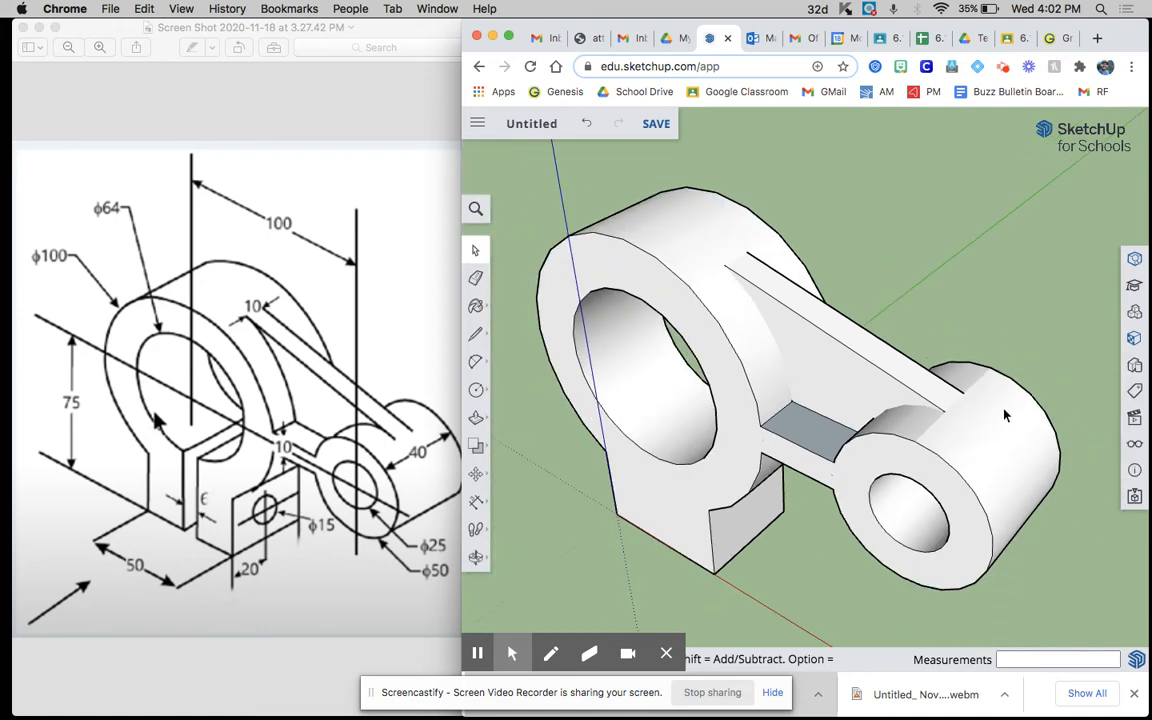
pyautogui.moveTo(986, 425)
pyautogui.mouseDown(button='middle')
pyautogui.moveTo(998, 273)
pyautogui.moveTo(1008, 406)
pyautogui.moveTo(936, 388)
pyautogui.moveTo(898, 338)
pyautogui.mouseUp(button='middle')
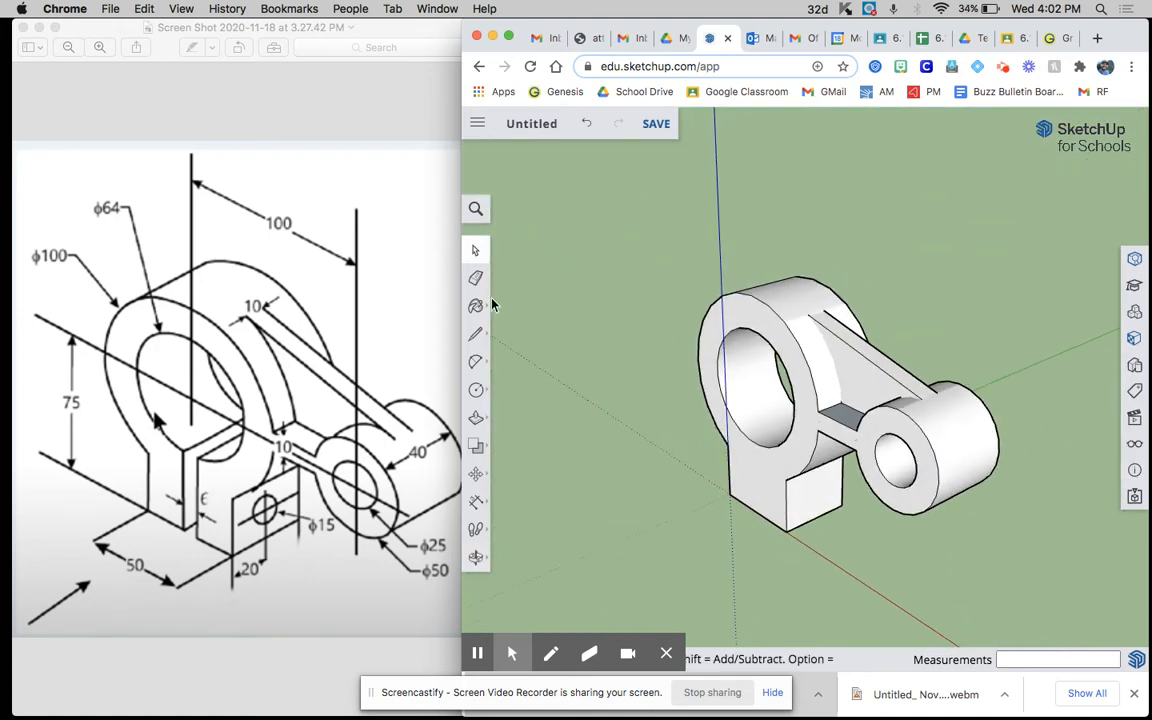
# Step: Dimension the front bottom edge of the base block with the Dimension tool
pyautogui.moveTo(540, 380)
pyautogui.mouseDown(button='middle')
pyautogui.moveTo(576, 380)
pyautogui.moveTo(562, 354)
pyautogui.mouseUp(button='middle')
pyautogui.click(476, 501)
pyautogui.click(533, 458)
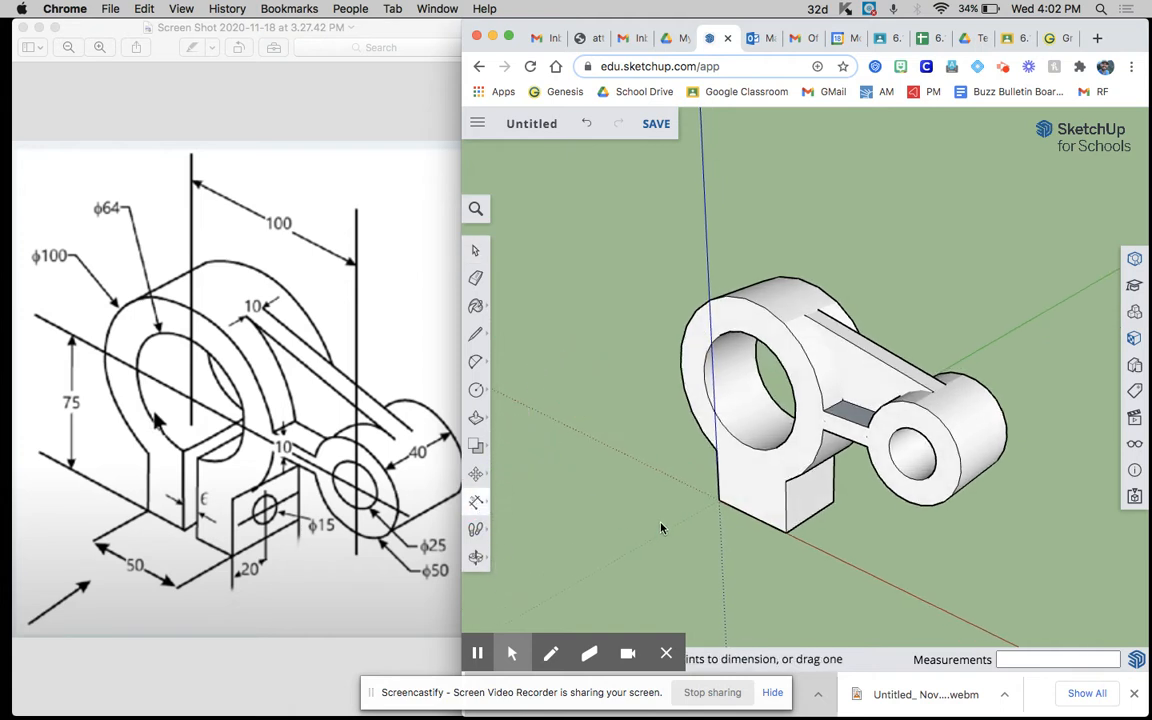
pyautogui.click(720, 500)
pyautogui.click(784, 535)
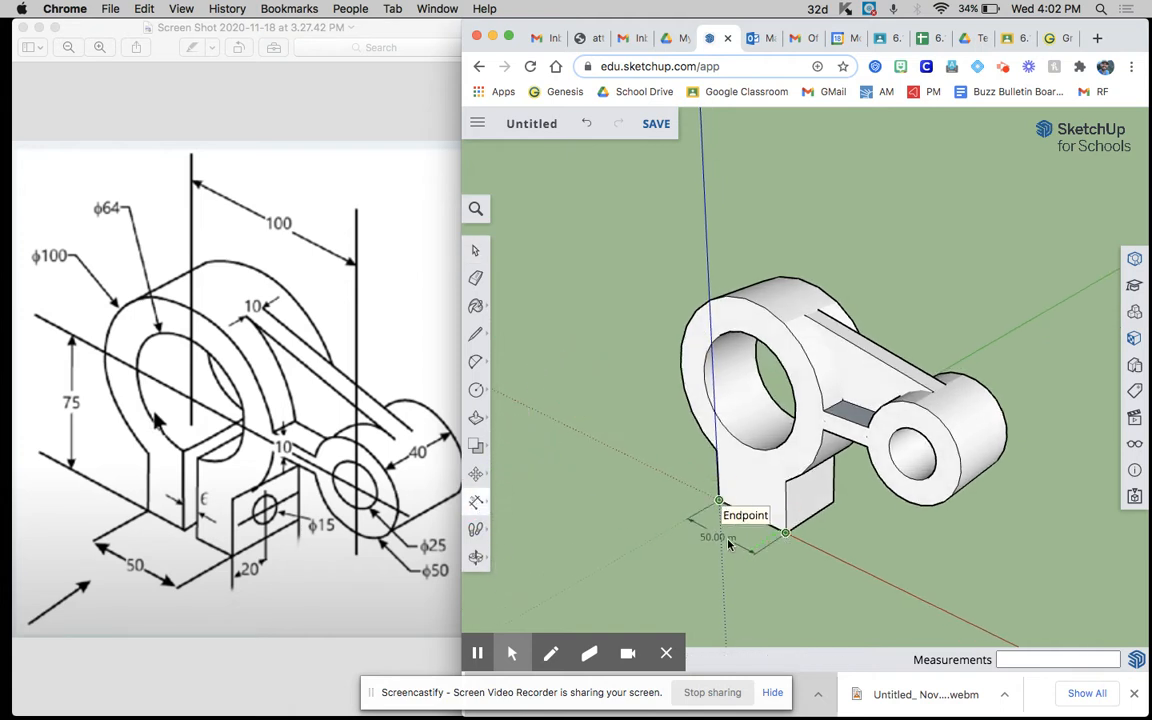
pyautogui.click(729, 541)
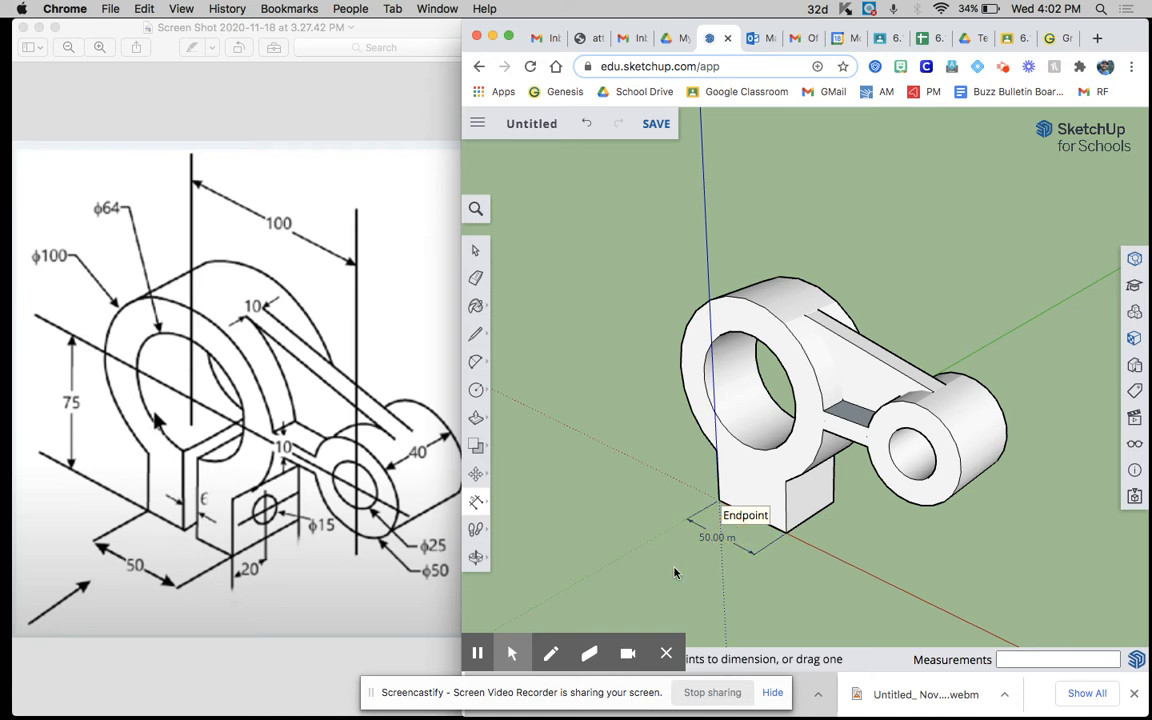
# Step: Dimension the small cylinder's hole diameter and the radius of its outer arc
pyautogui.click(930, 479)
pyautogui.click(1016, 510)
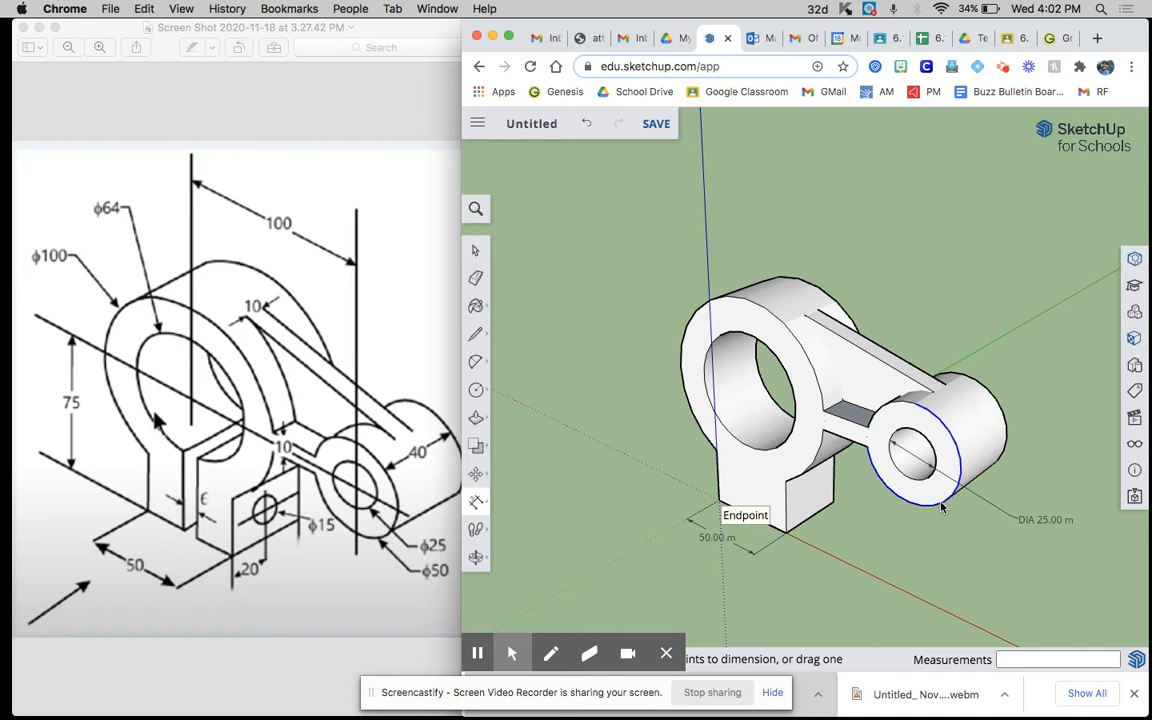
pyautogui.click(940, 504)
pyautogui.click(1008, 556)
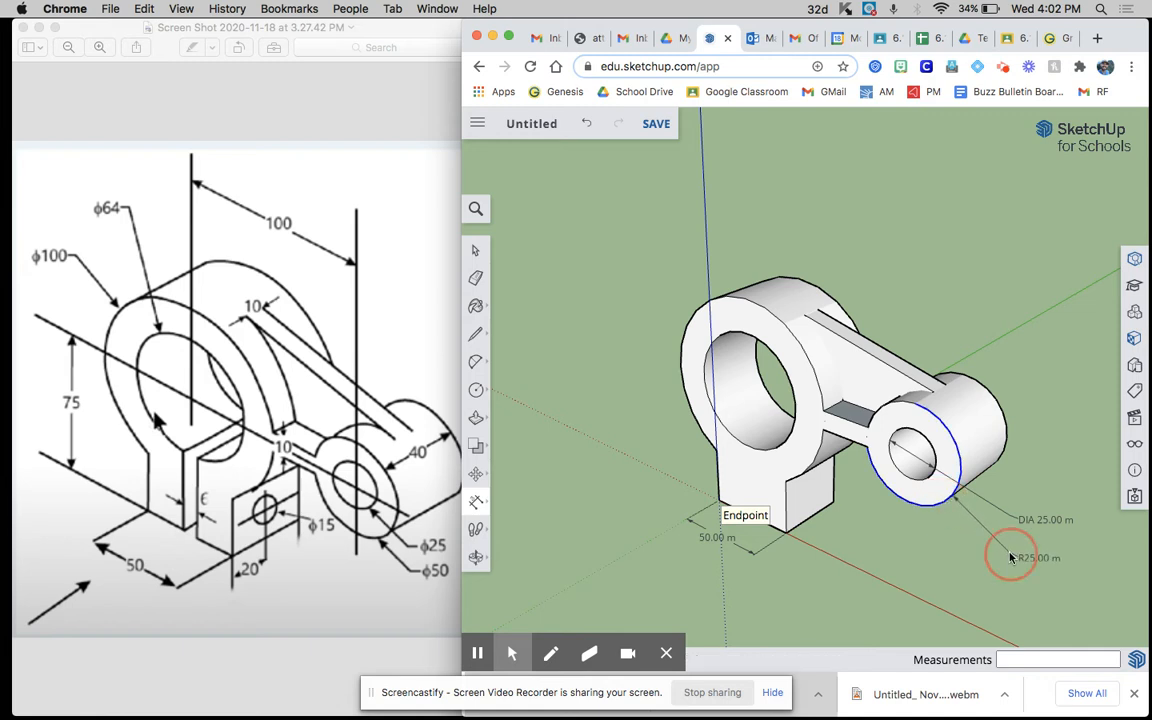
# Step: Dimension the large cylinder's hole diameter and the radius of its outer arc
pyautogui.click(702, 352)
pyautogui.click(639, 297)
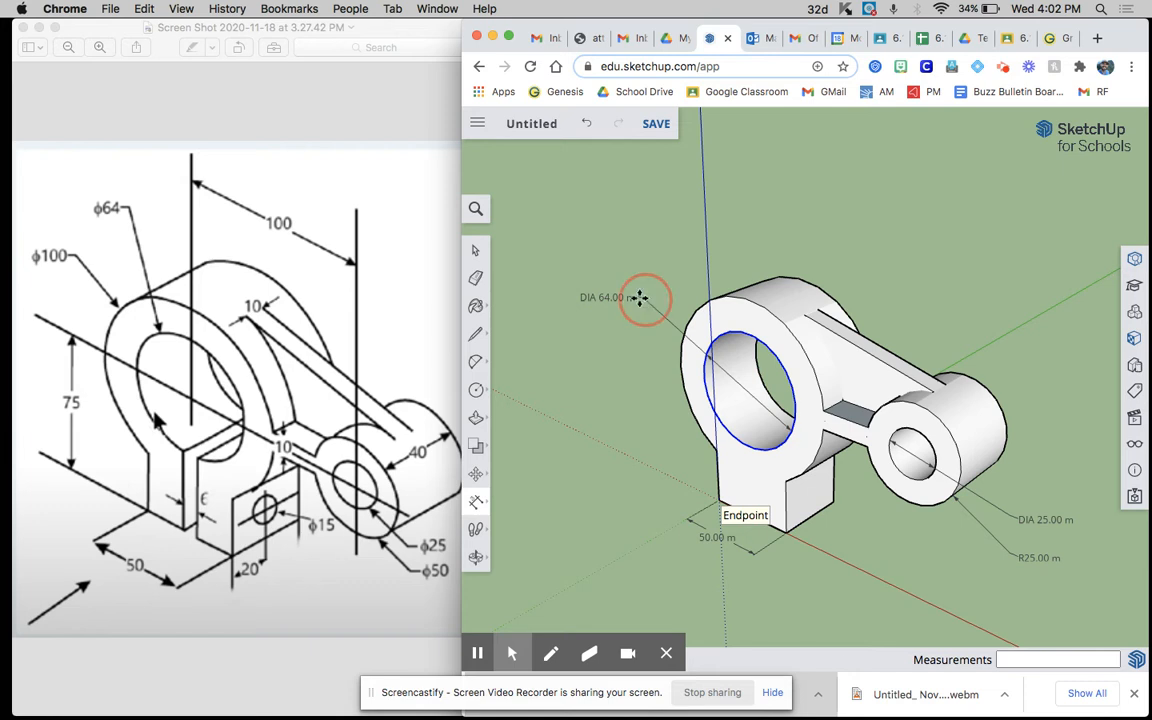
pyautogui.click(688, 315)
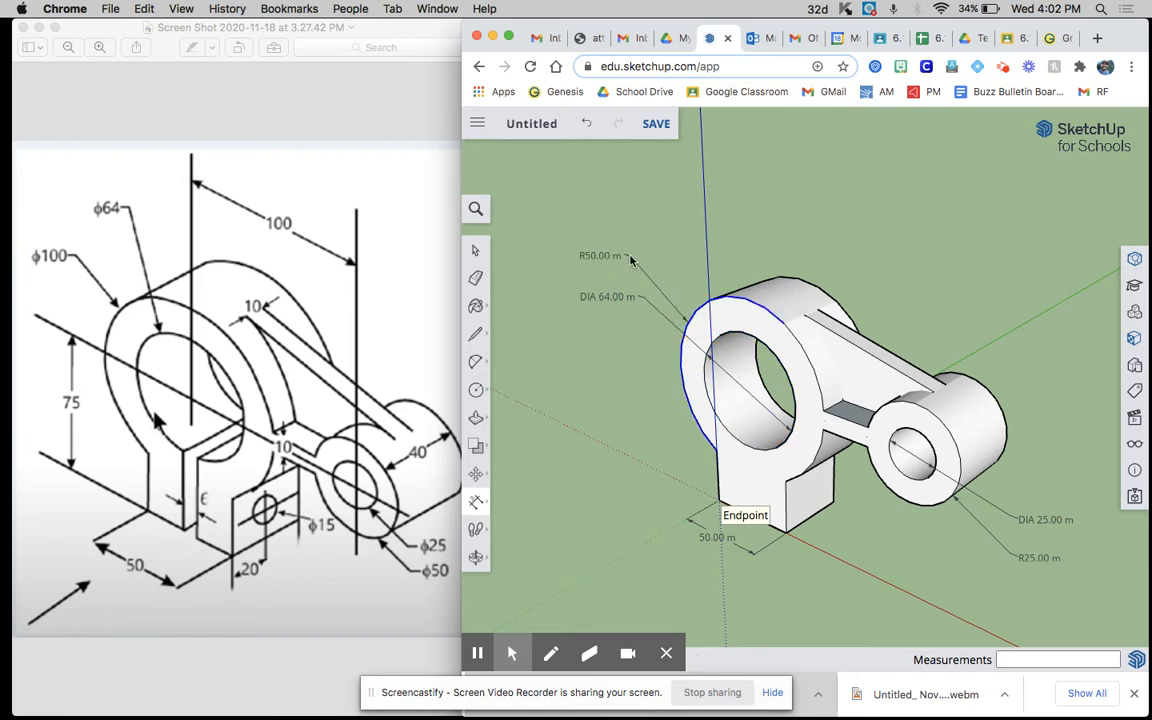
pyautogui.click(620, 257)
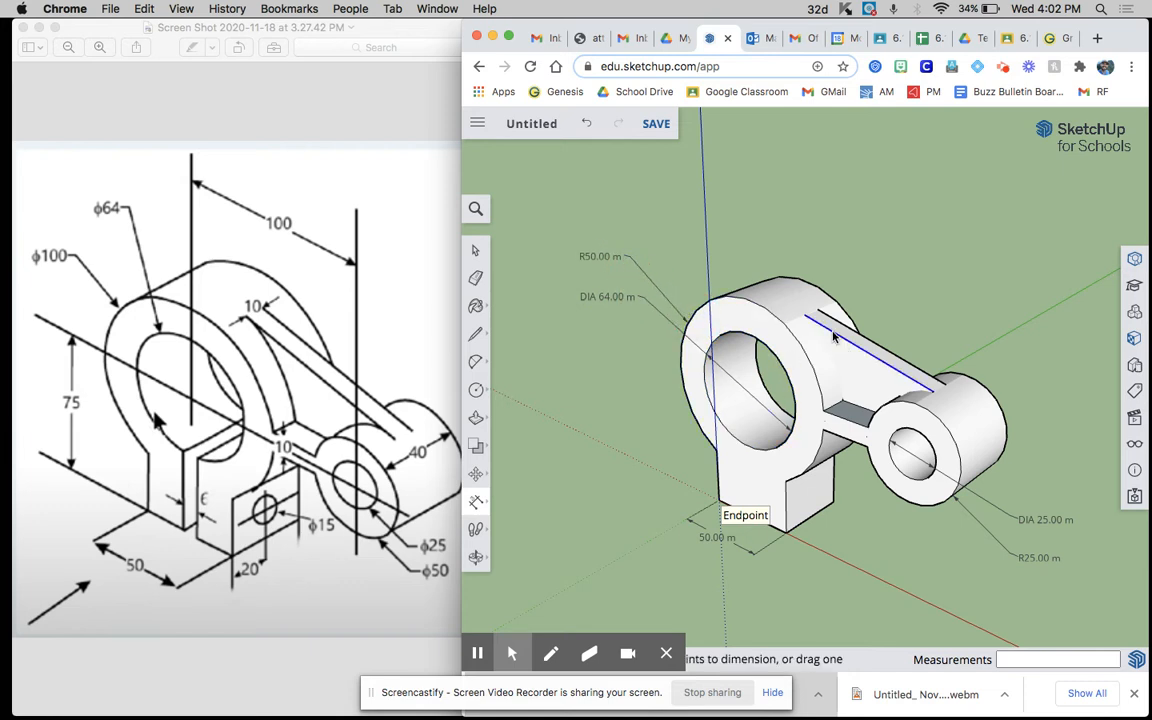
# Step: Dimension the sloped rib's thickness at its upper end on the large cylinder
pyautogui.click(811, 312)
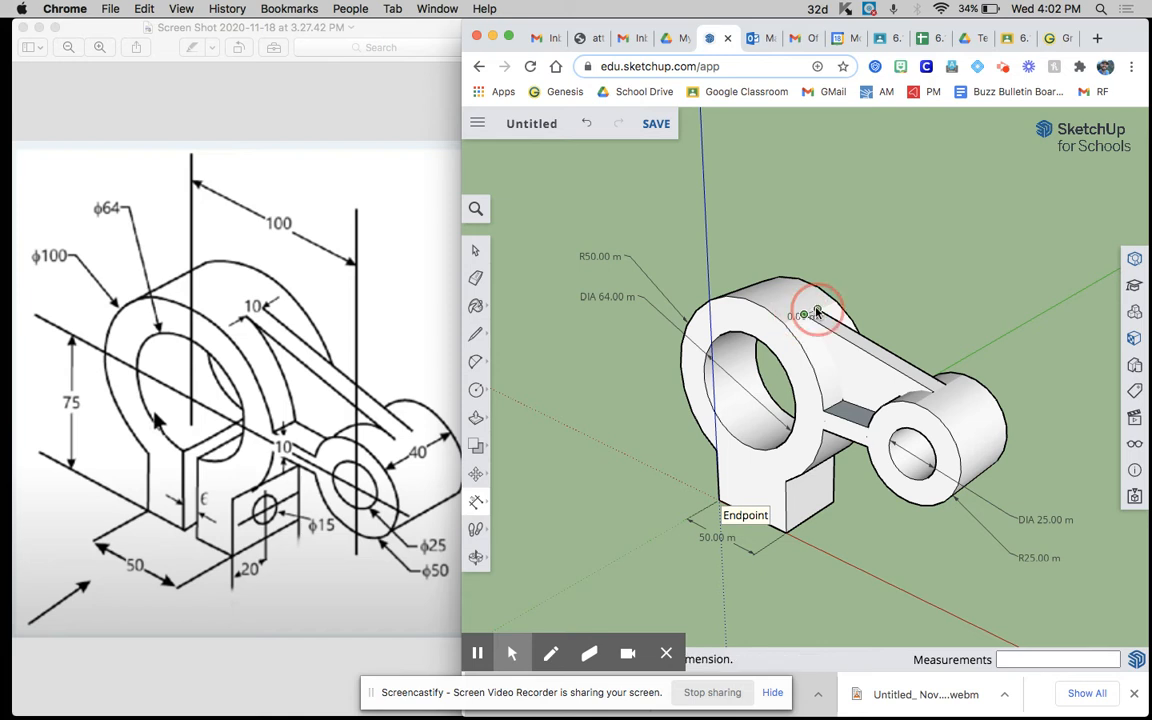
pyautogui.click(884, 329)
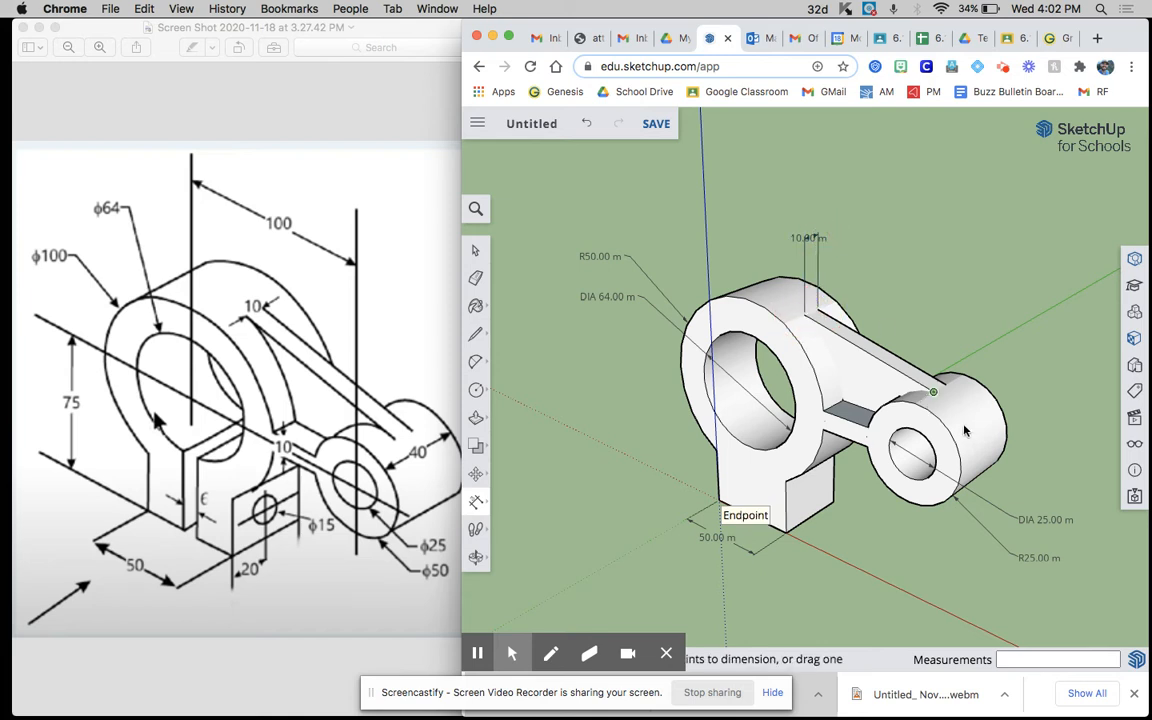
# Step: Try to dimension the distance between the hole centres of the small and large cylinders
pyautogui.click(916, 454)
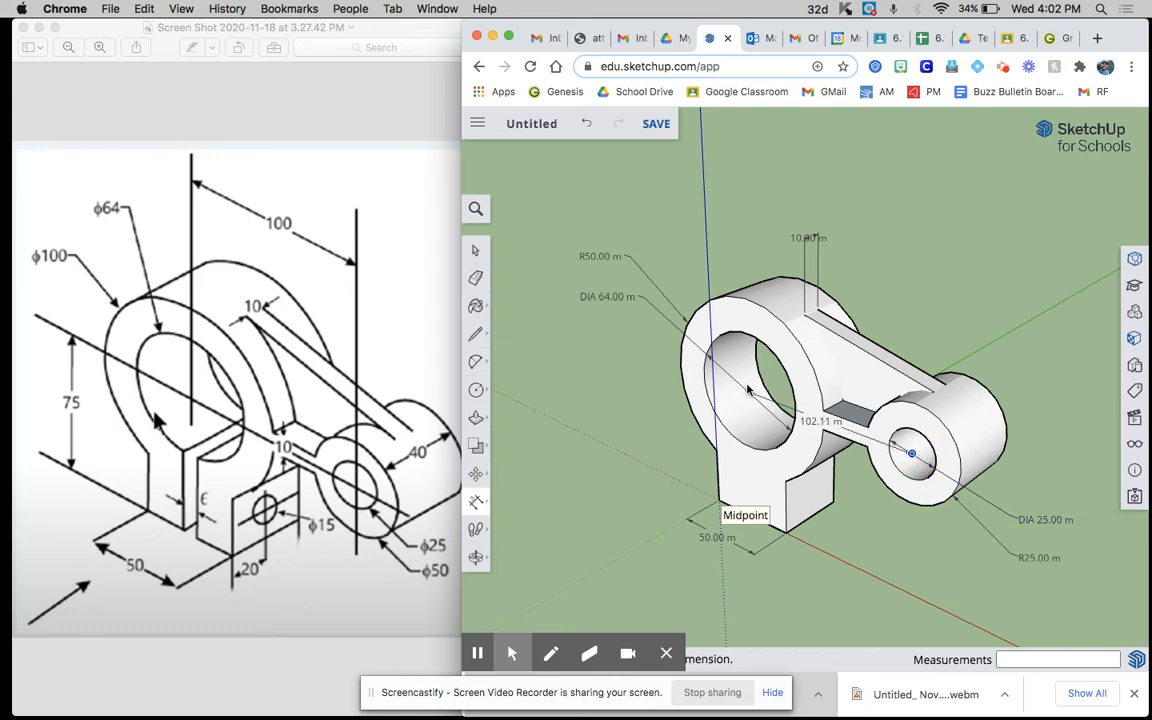
pyautogui.scroll(5, 750, 395)
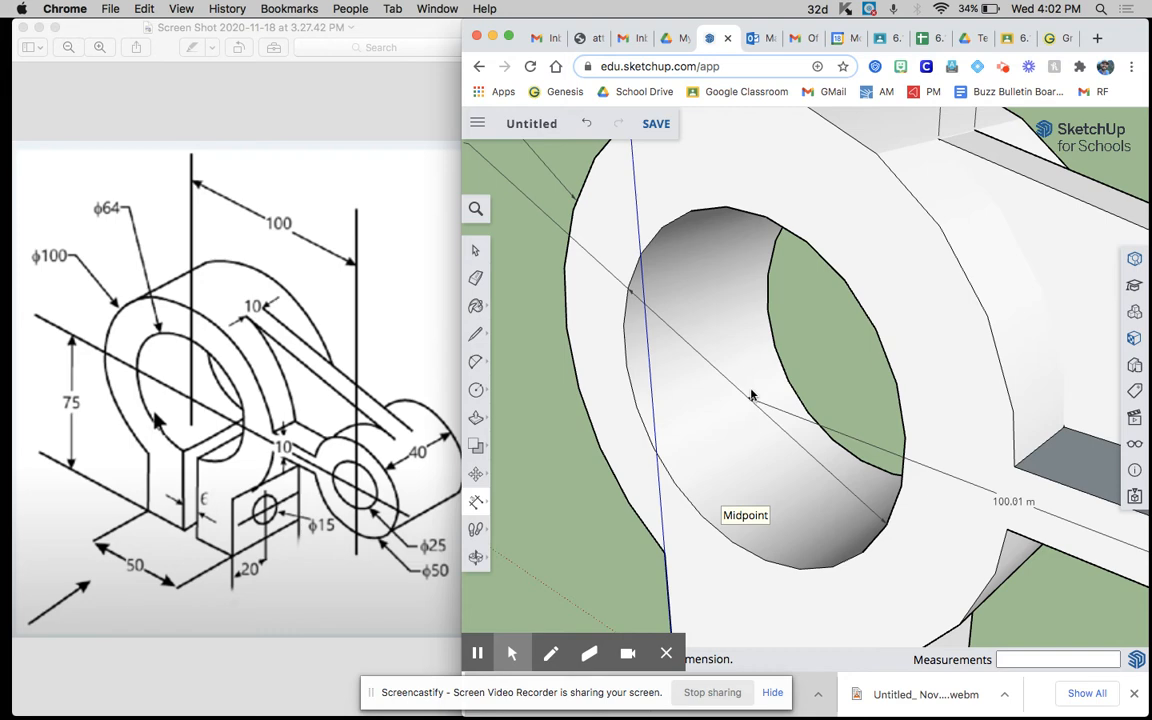
pyautogui.moveTo(752, 395); pyautogui.dragTo(946, 267, button='middle')
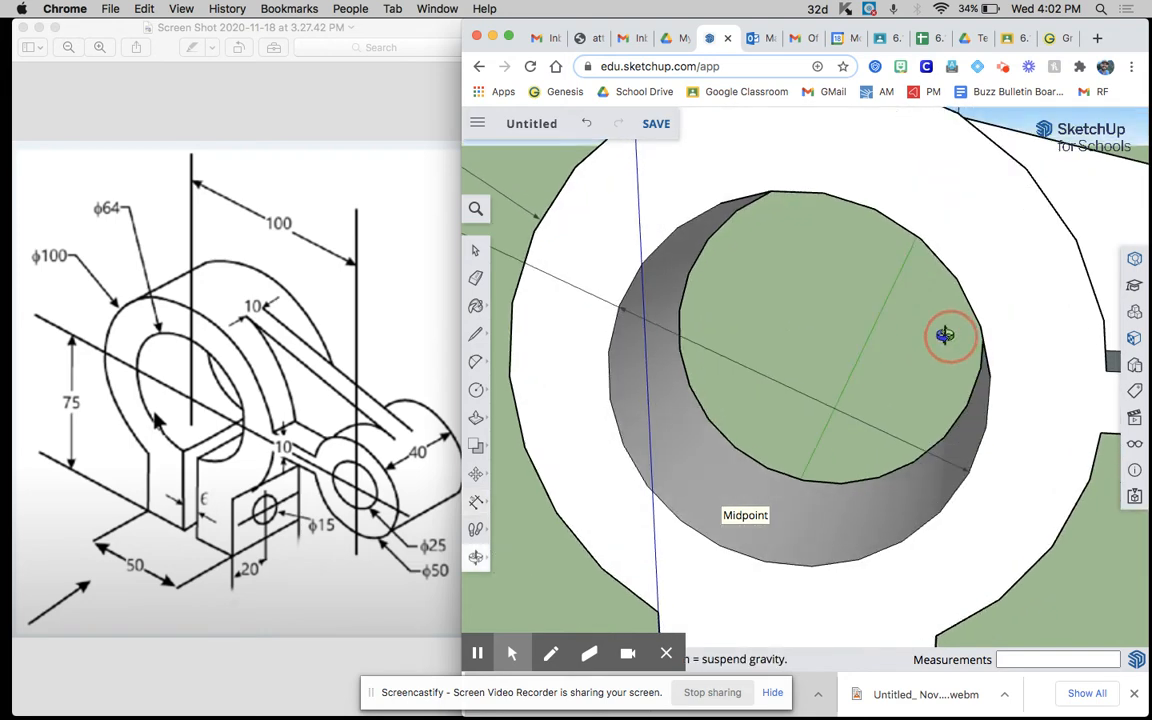
pyautogui.click(793, 392)
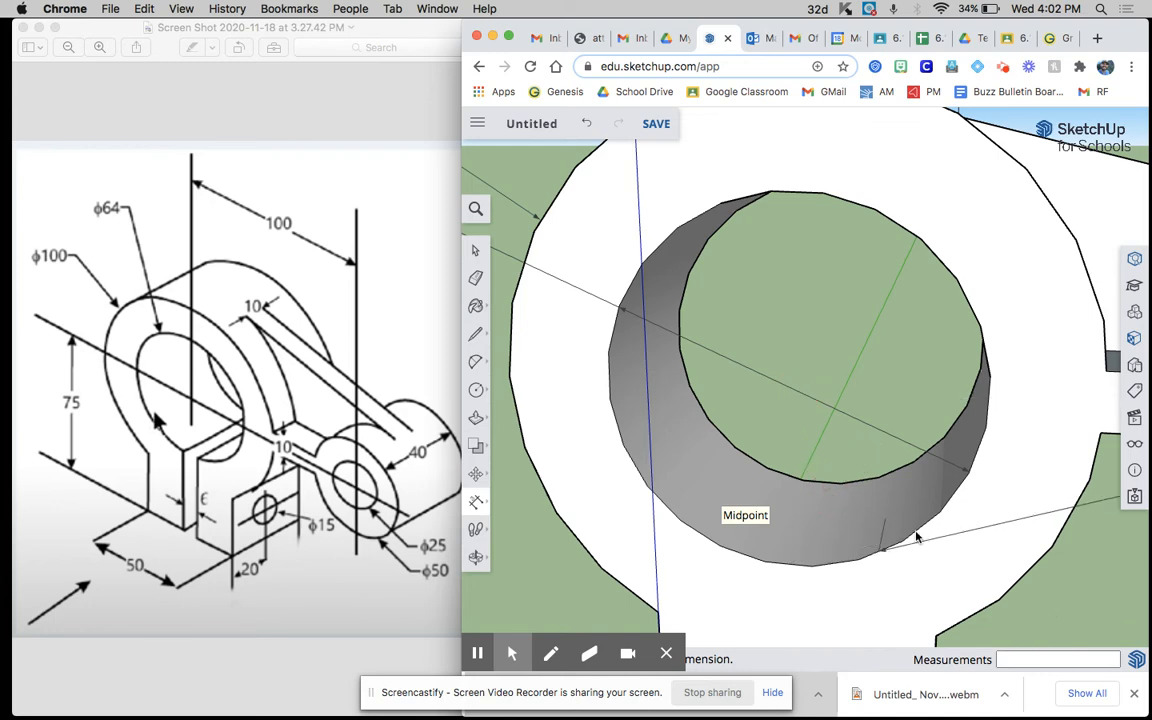
pyautogui.scroll(-10, 993, 574)
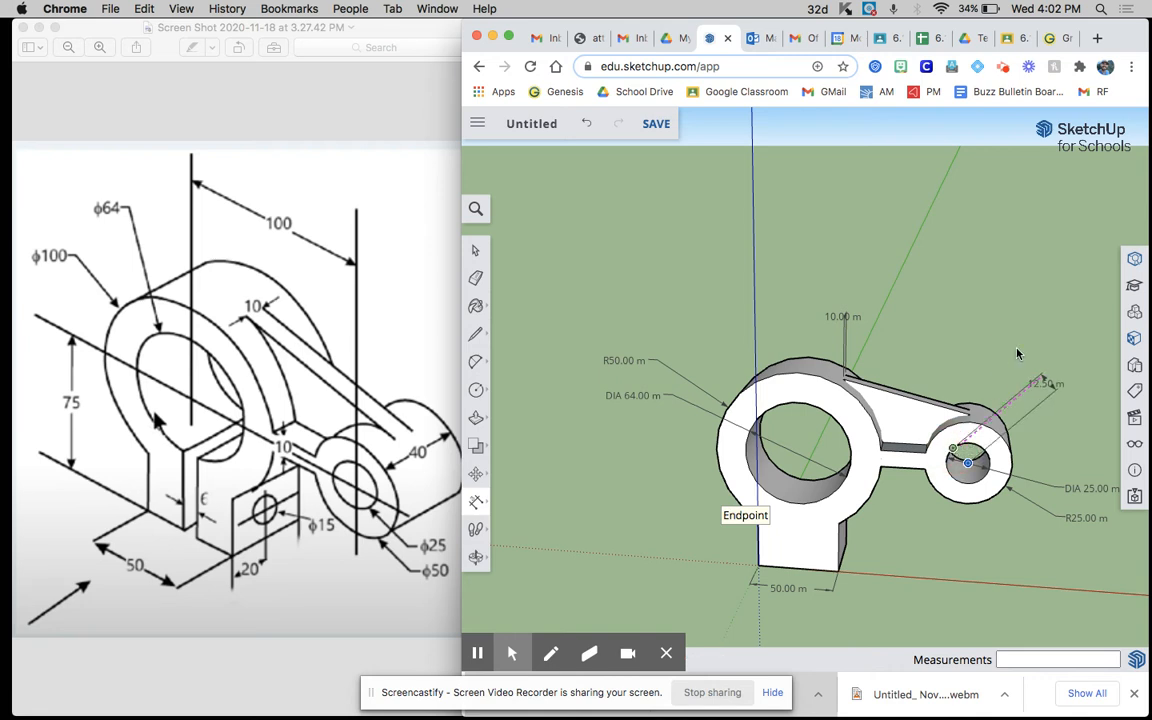
pyautogui.click(1045, 382)
# Step: Dimension the depth of the base block along its bottom side edge
pyautogui.moveTo(880, 447)
pyautogui.mouseDown(button='middle')
pyautogui.moveTo(913, 489)
pyautogui.moveTo(622, 464)
pyautogui.mouseUp(button='middle')
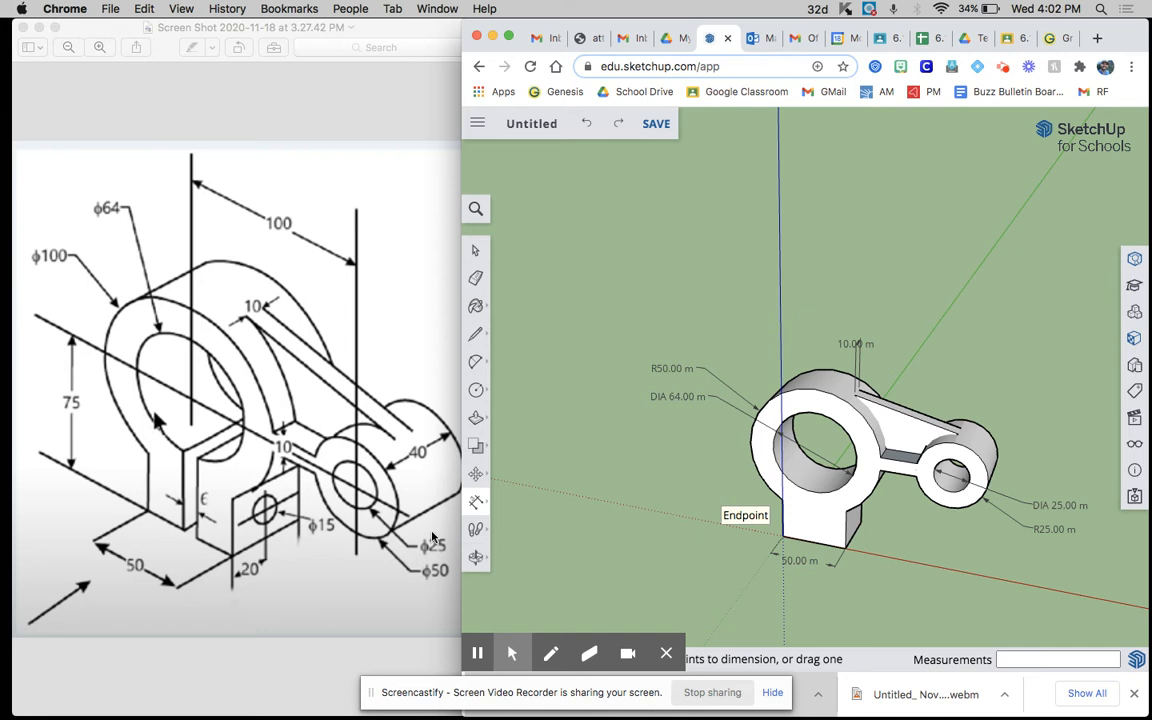
pyautogui.moveTo(872, 557); pyautogui.dragTo(850, 543, button='middle')
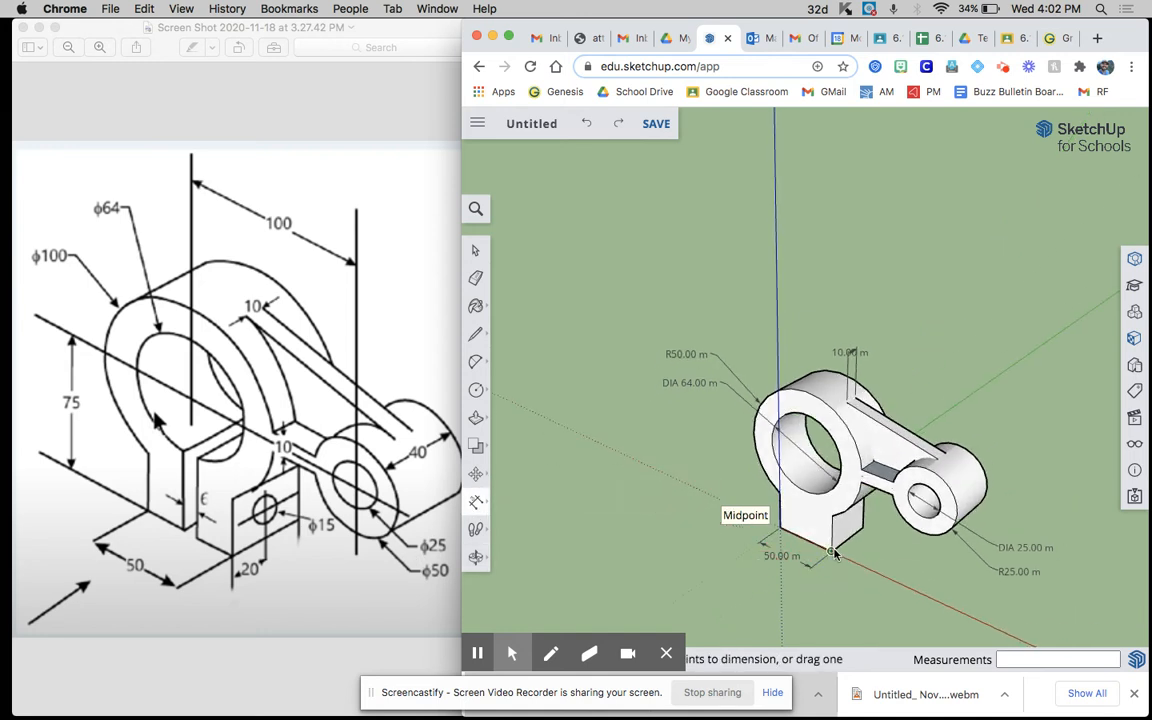
pyautogui.click(866, 531)
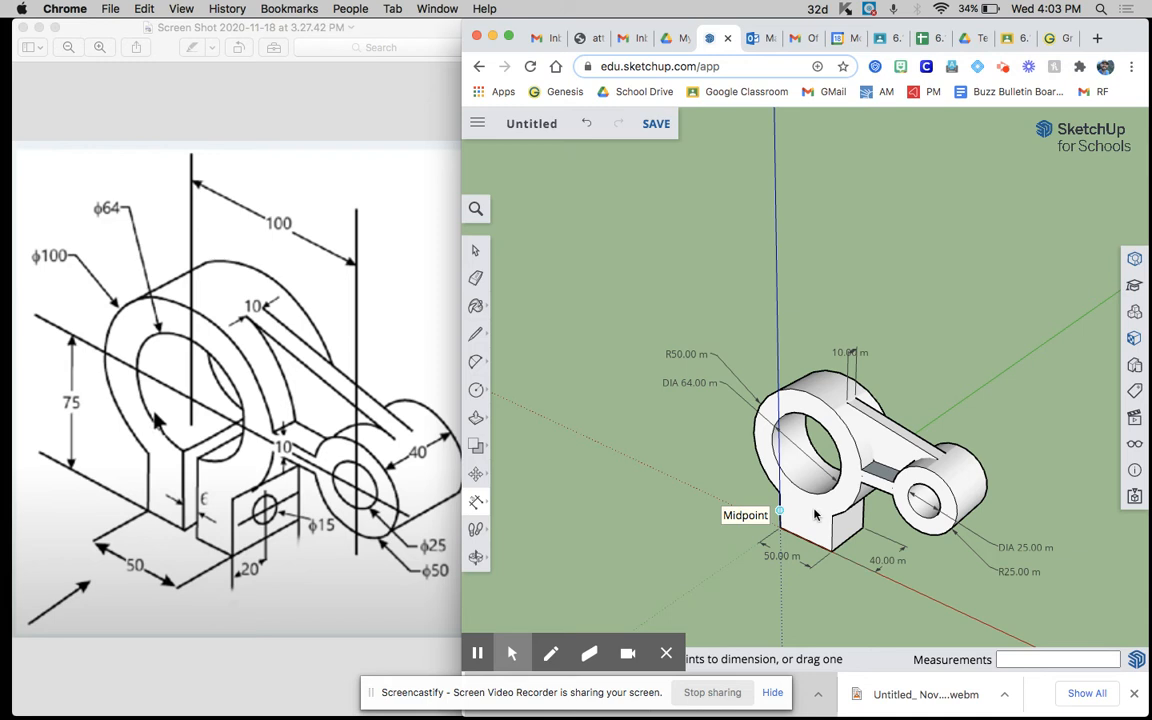
pyautogui.scroll(5, 866, 490)
pyautogui.click(865, 481)
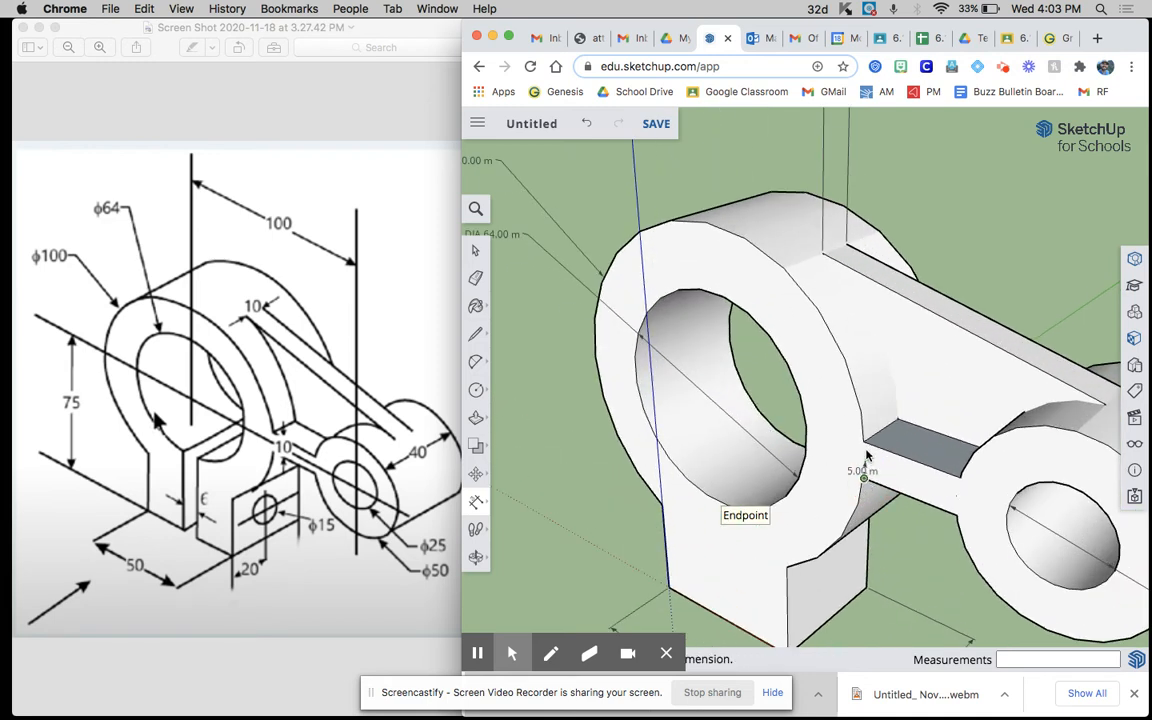
pyautogui.scroll(5, 865, 455)
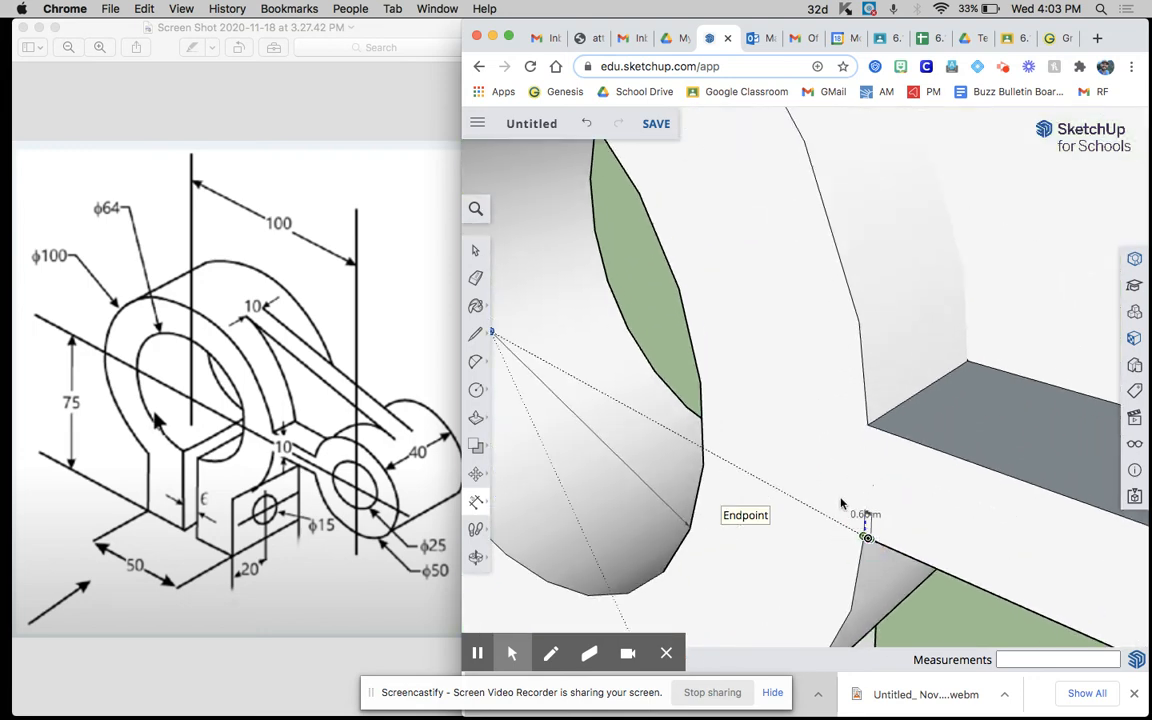
pyautogui.press('Escape')
# Step: Dimension the thickness of the connecting web between its lower and upper corners at the large cylinder
pyautogui.scroll(2, 866, 562)
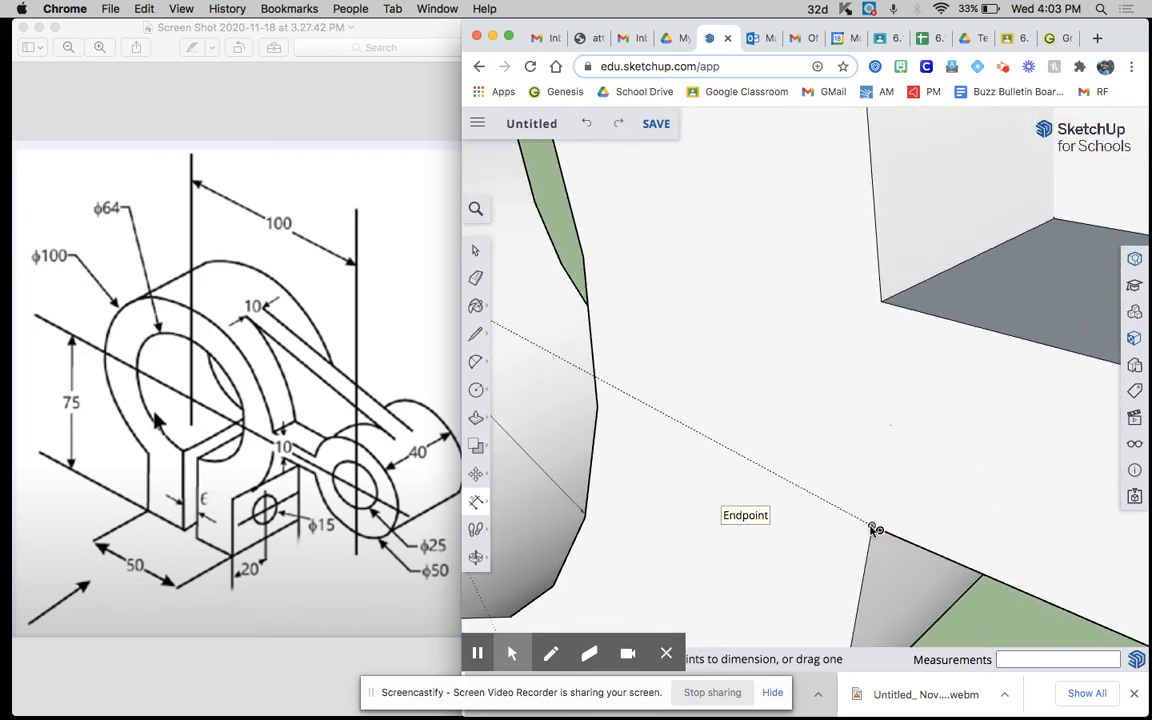
pyautogui.click(877, 529)
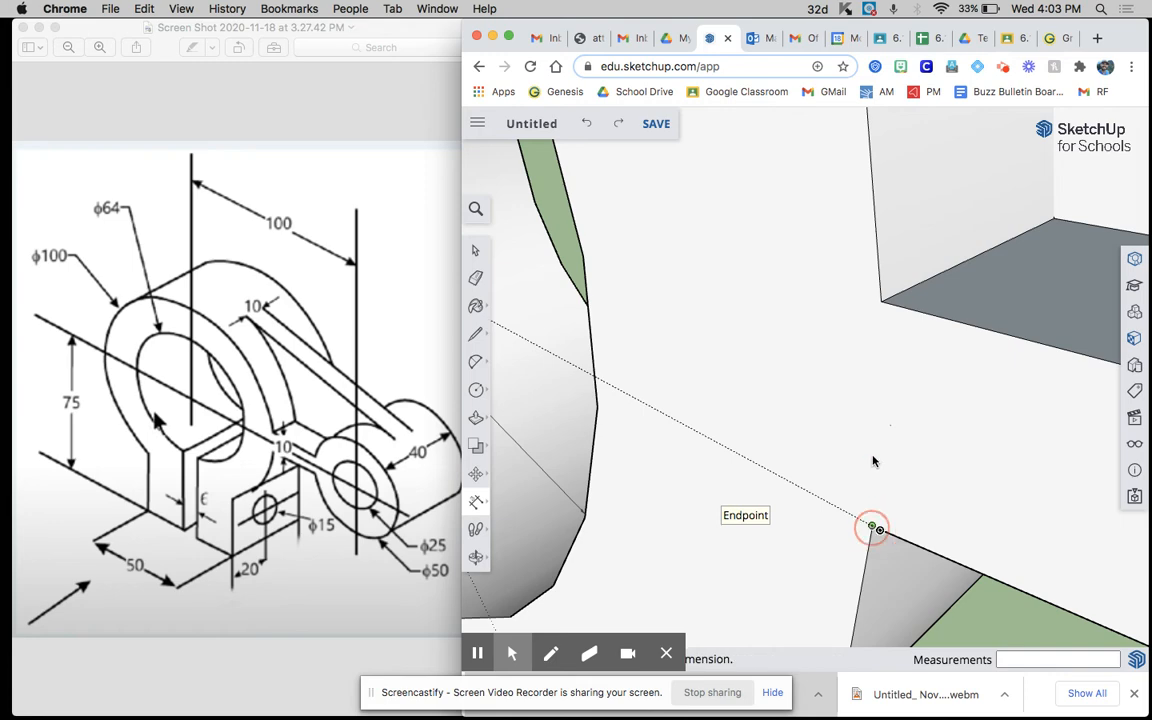
pyautogui.click(877, 305)
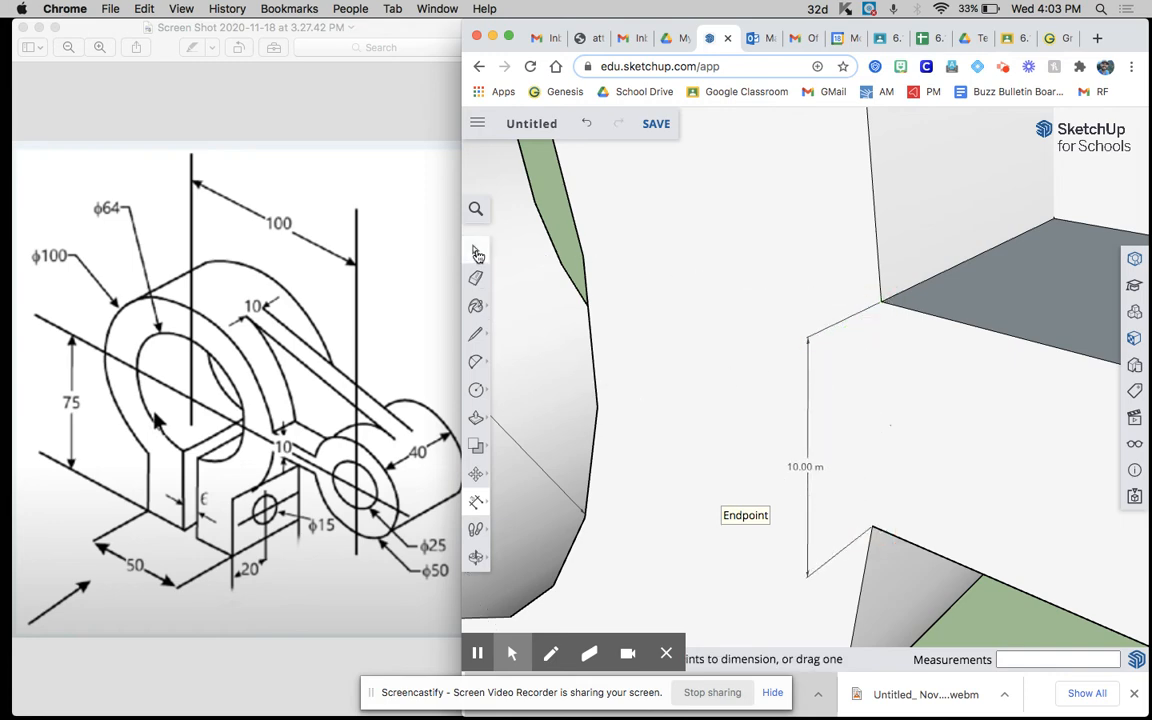
pyautogui.scroll(-6, 728, 422)
pyautogui.scroll(-3, 733, 425)
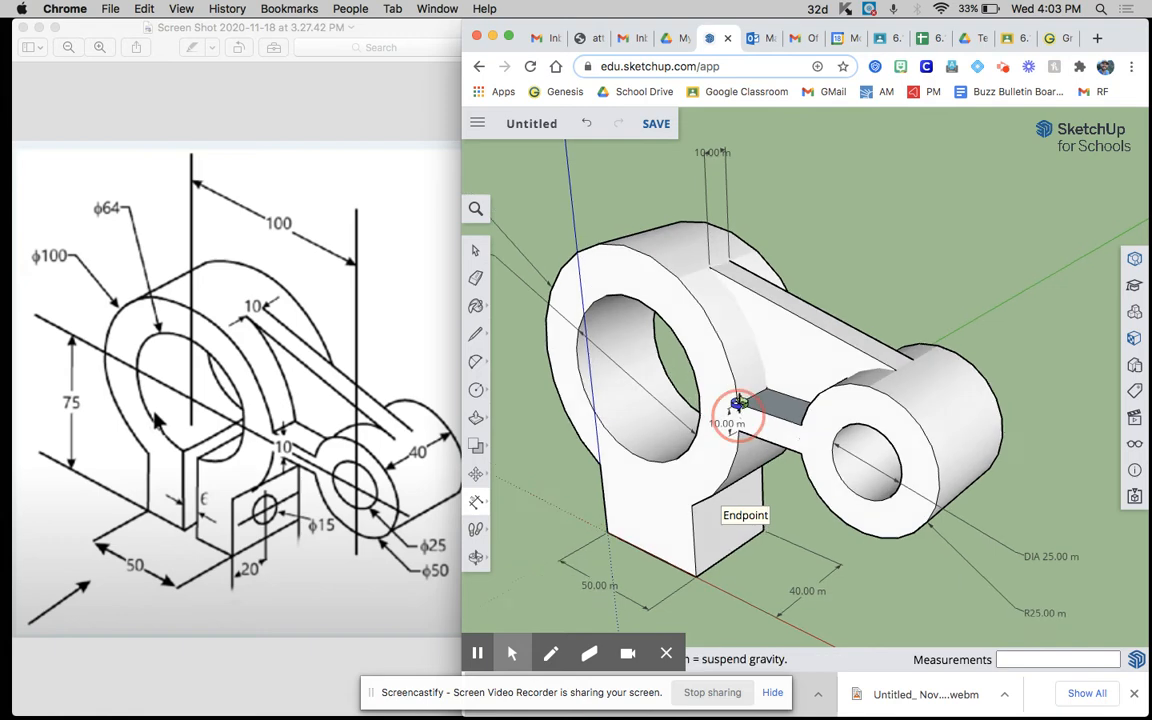
# Step: Draw a rectangle of 50 m by about 46 m on the ground, extending forward from the base block's front bottom edge
pyautogui.moveTo(815, 383)
pyautogui.mouseDown(button='middle')
pyautogui.moveTo(793, 395)
pyautogui.moveTo(788, 385)
pyautogui.mouseUp(button='middle')
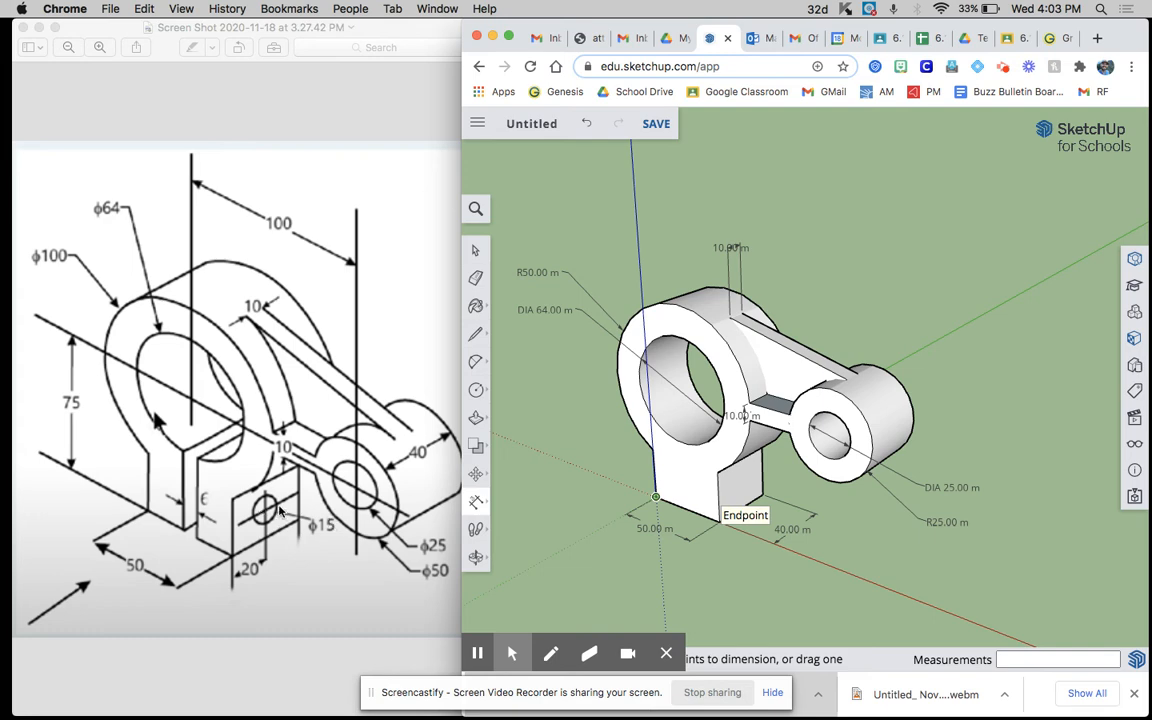
pyautogui.scroll(5, 803, 512)
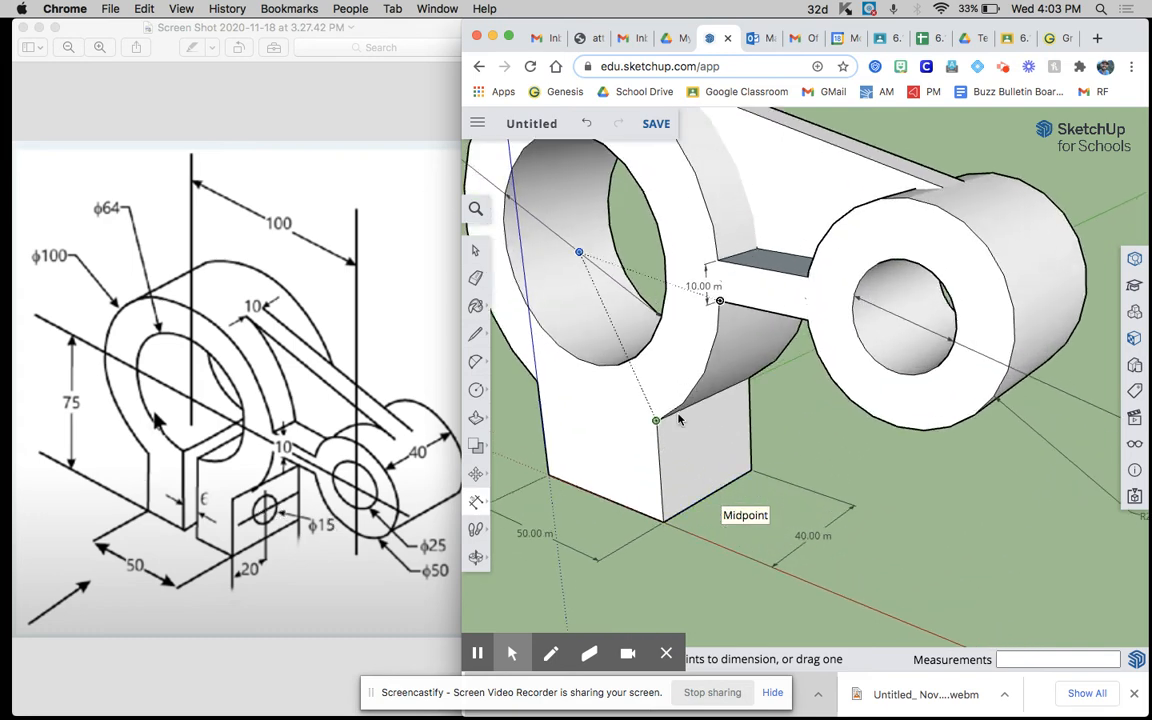
pyautogui.scroll(-4, 663, 524)
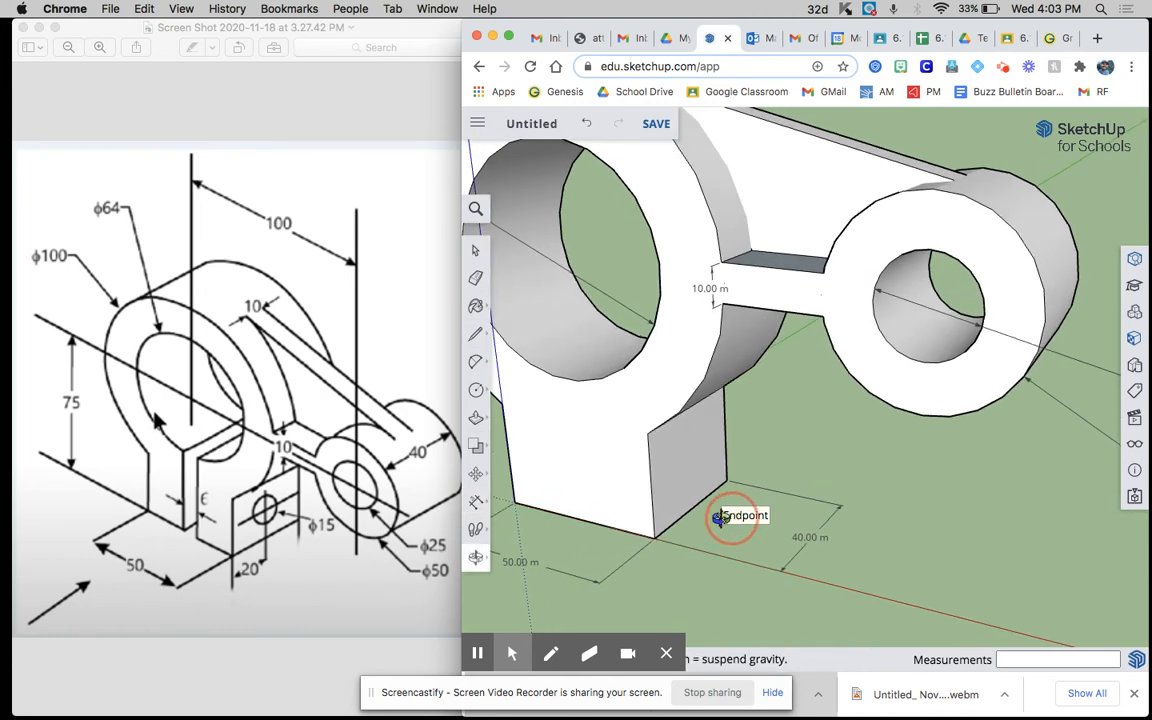
pyautogui.scroll(3, 581, 511)
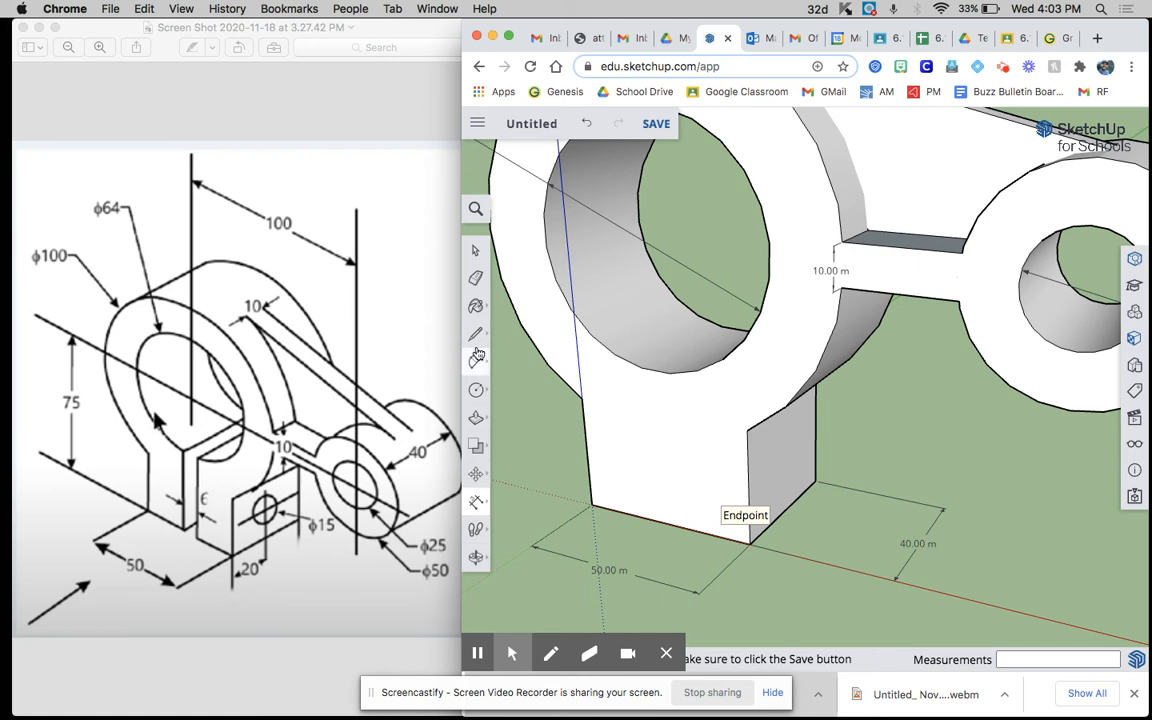
pyautogui.click(478, 390)
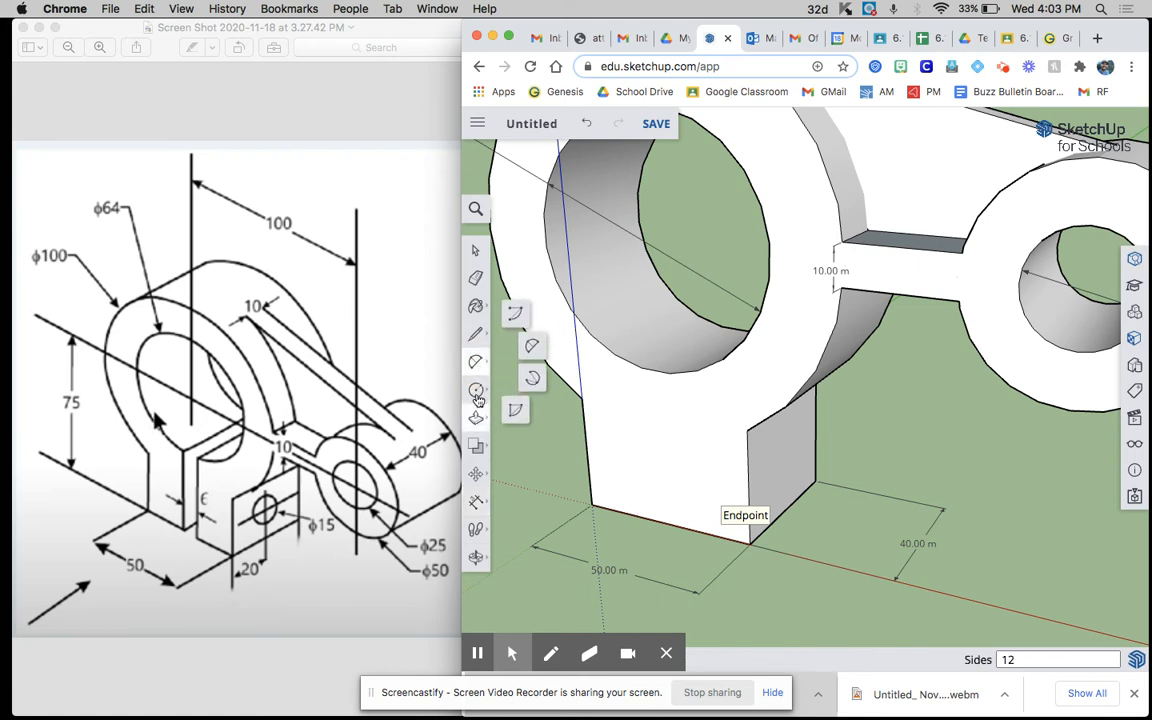
pyautogui.click(477, 363)
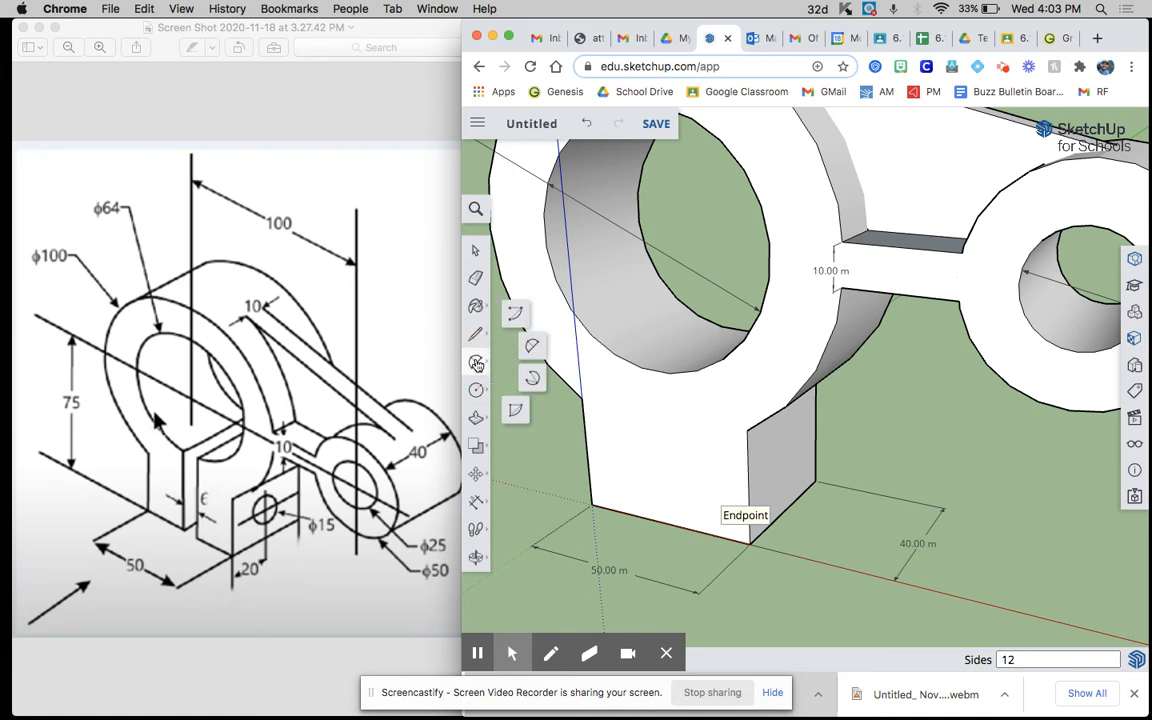
pyautogui.click(476, 390)
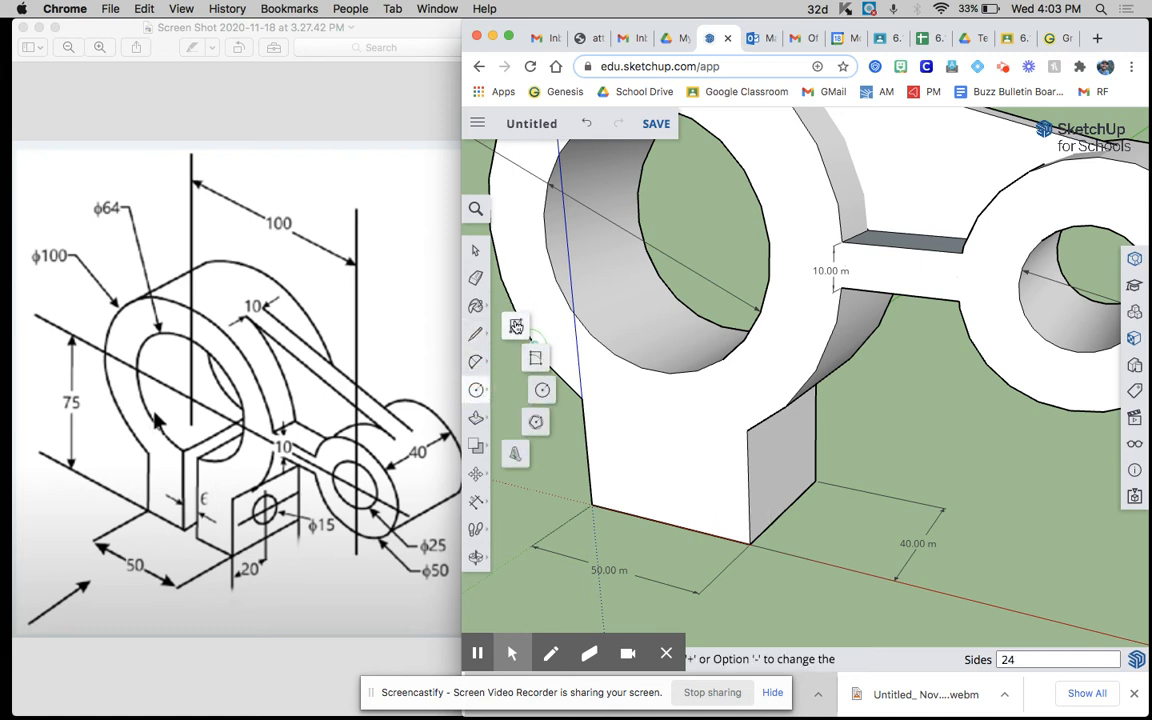
pyautogui.click(537, 359)
pyautogui.scroll(-3, 600, 420)
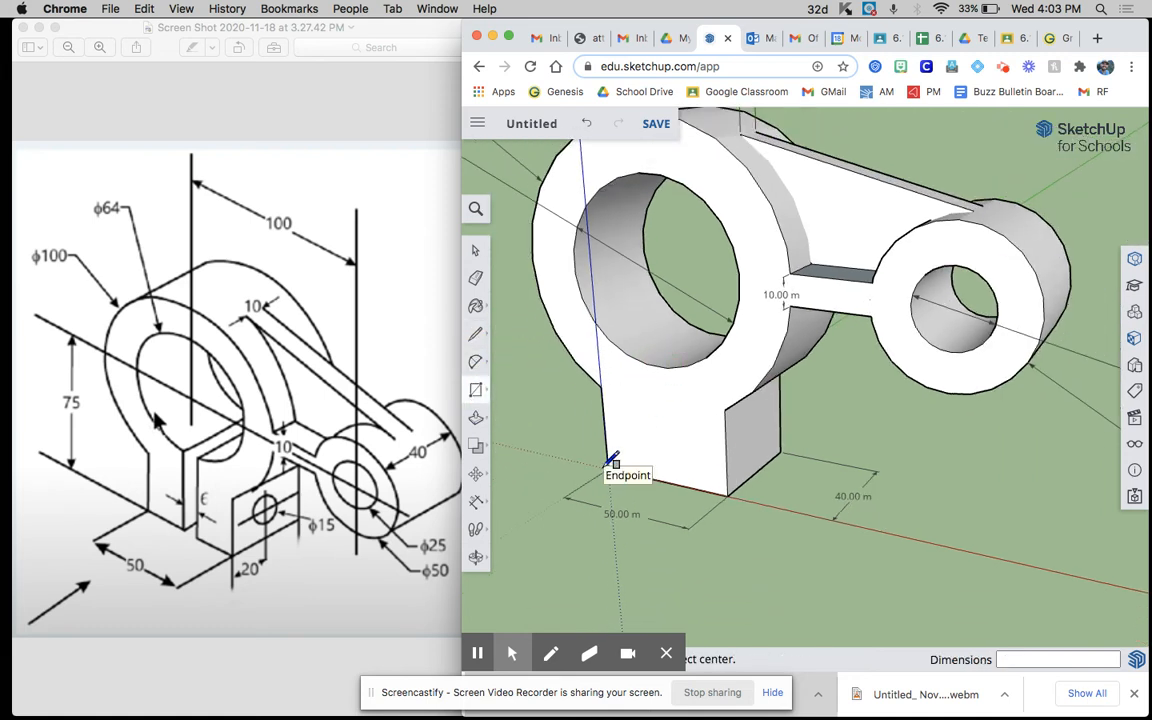
pyautogui.click(608, 468)
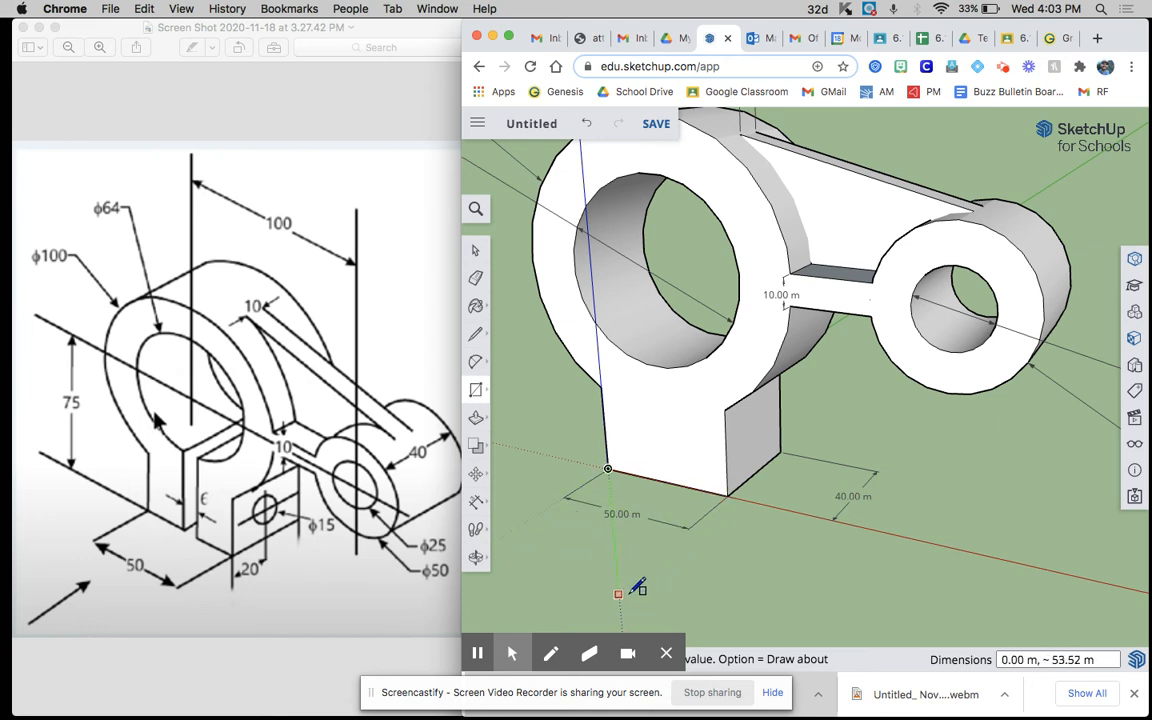
pyautogui.click(661, 563)
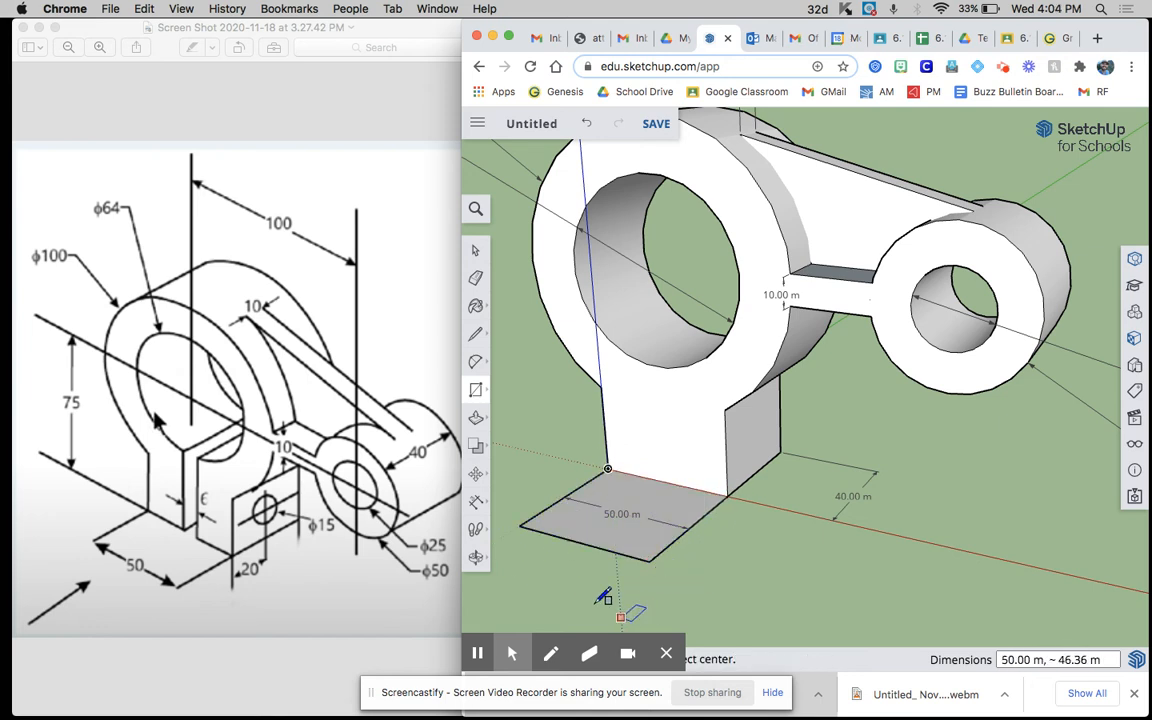
# Step: Draw a 50 m line across the ground rectangle, parallel to and just behind its front edge
pyautogui.click(476, 250)
pyautogui.scroll(2, 590, 555)
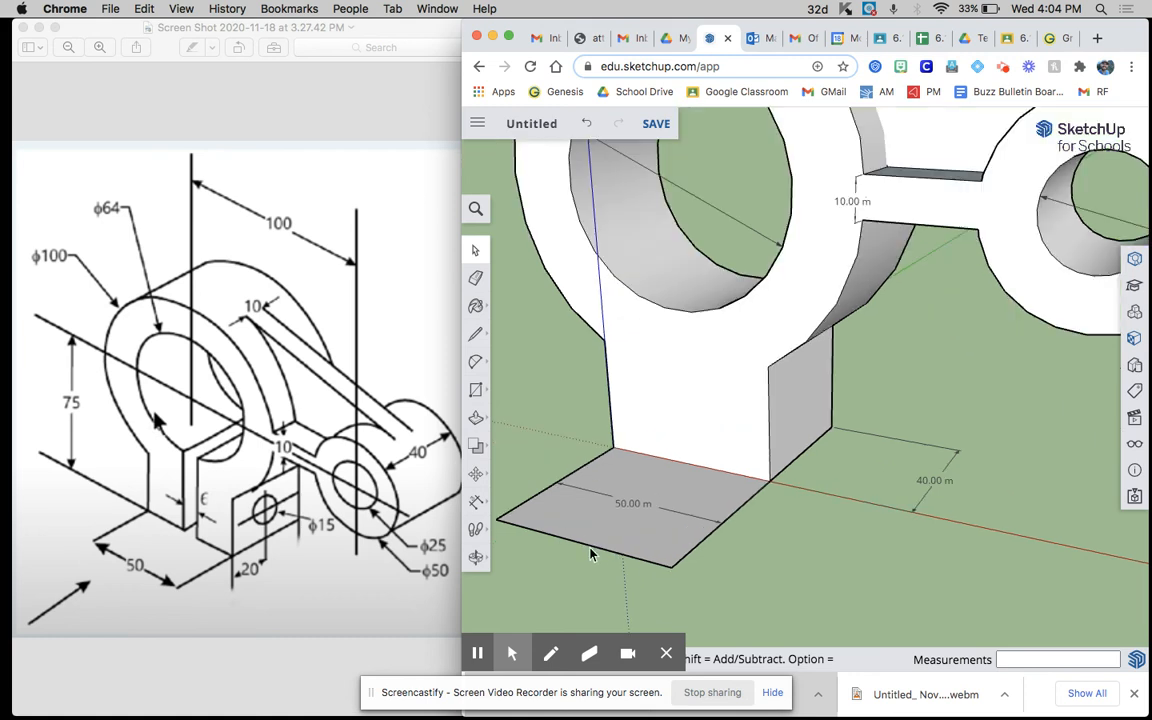
pyautogui.click(476, 334)
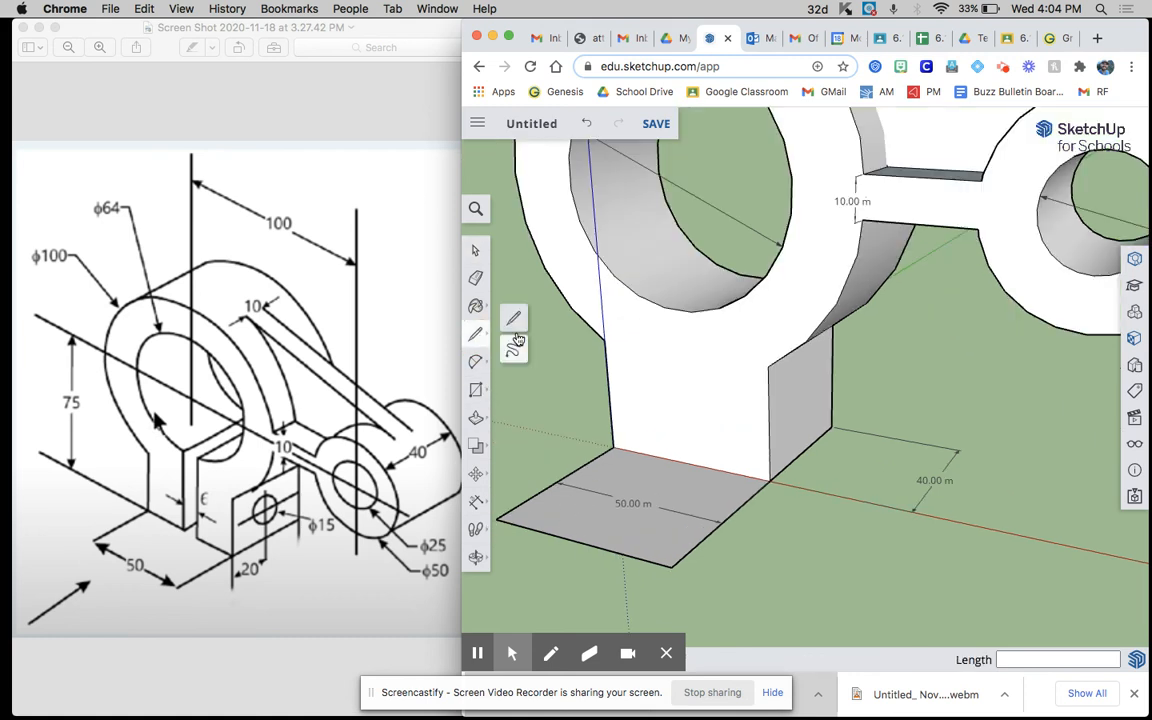
pyautogui.click(684, 555)
pyautogui.click(517, 510)
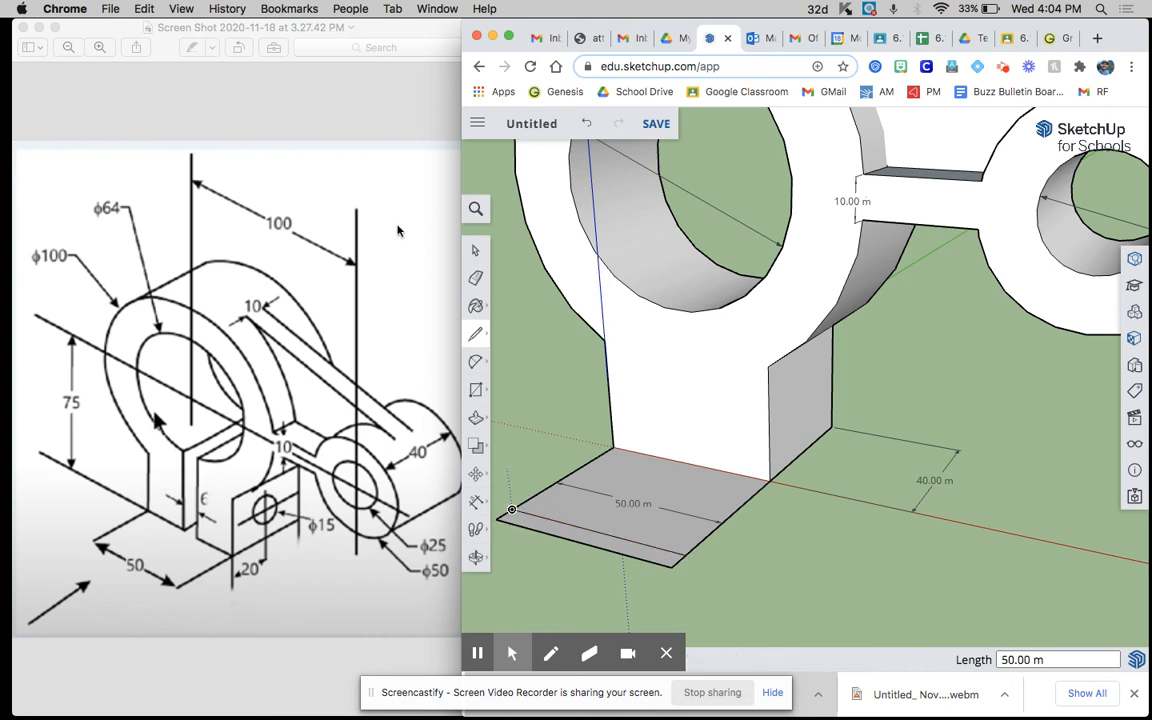
# Step: Delete the rectangle's larger rear face and its side edges, keeping only the narrow strip at the front
pyautogui.press('space')
pyautogui.click(684, 492)
pyautogui.press('Delete')
pyautogui.click(727, 521)
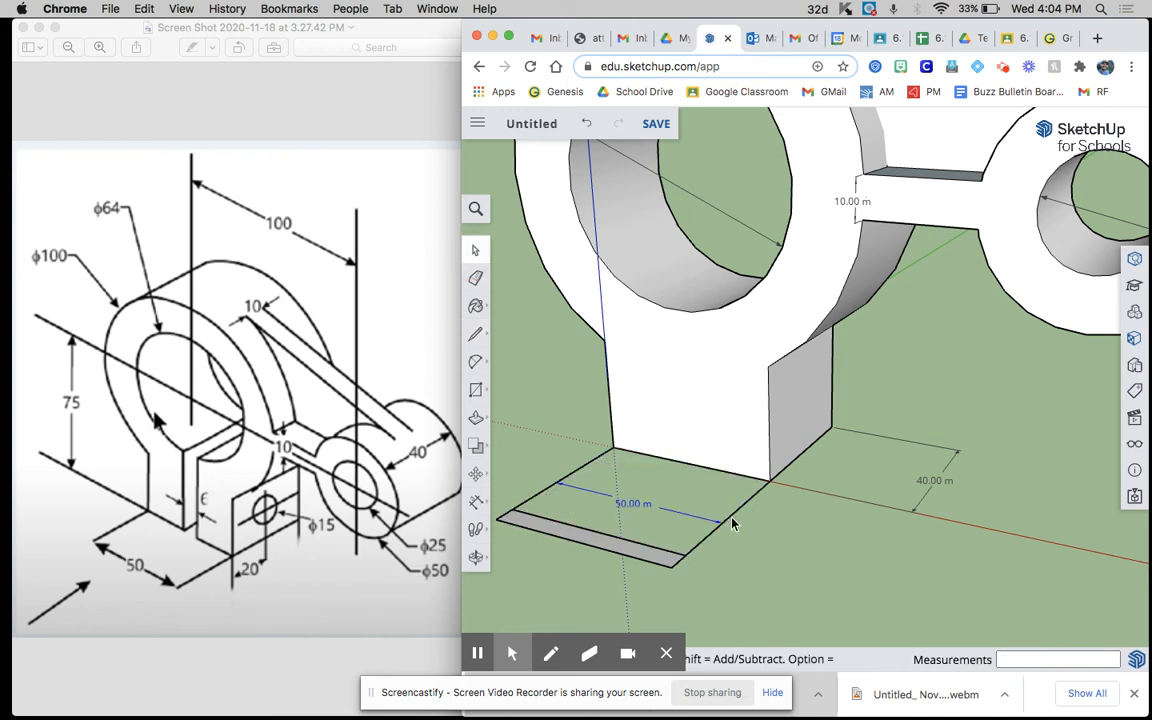
pyautogui.press('Delete')
# Step: Draw a line across the narrow strip between the midpoints of its long edges
pyautogui.scroll(-1, 600, 468)
pyautogui.scroll(-5, 602, 520)
pyautogui.scroll(8, 587, 513)
pyautogui.moveTo(589, 511)
pyautogui.mouseDown(button='middle')
pyautogui.moveTo(640, 468)
pyautogui.moveTo(720, 476)
pyautogui.moveTo(733, 514)
pyautogui.moveTo(762, 512)
pyautogui.mouseUp(button='middle')
pyautogui.scroll(-2, 722, 480)
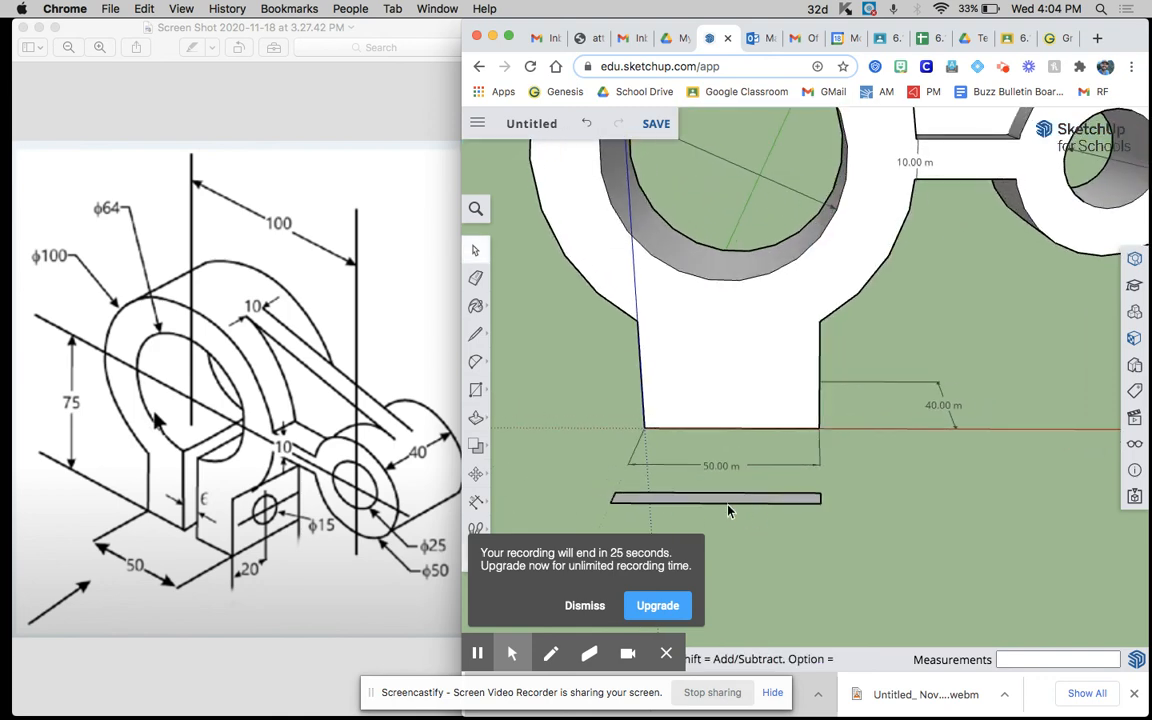
pyautogui.click(475, 334)
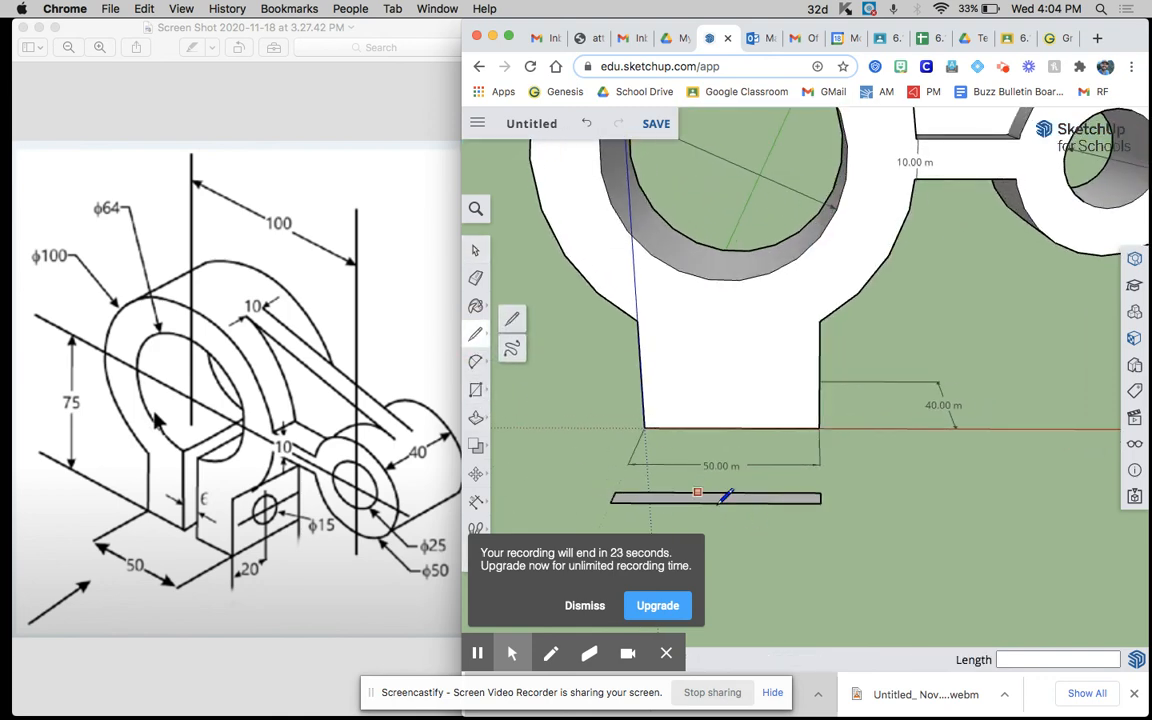
pyautogui.scroll(-3, 722, 480)
pyautogui.scroll(4, 730, 500)
pyautogui.scroll(4, 698, 509)
pyautogui.moveTo(694, 507); pyautogui.dragTo(691, 547, button='middle')
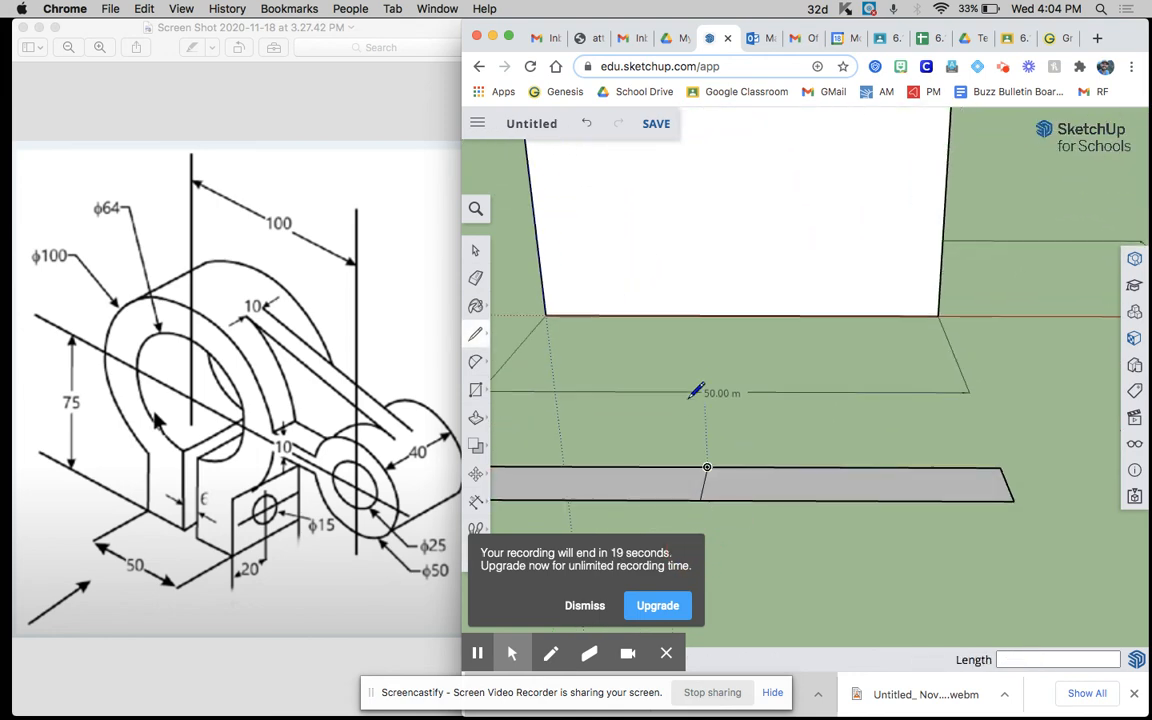
# Step: Draw a second line across the strip, 3 m to the right of the middle line
pyautogui.scroll(-3, 711, 353)
pyautogui.scroll(1, 713, 354)
pyautogui.scroll(-3, 712, 356)
pyautogui.scroll(5, 708, 462)
pyautogui.moveTo(704, 467); pyautogui.dragTo(682, 487, button='middle')
pyautogui.click(476, 334)
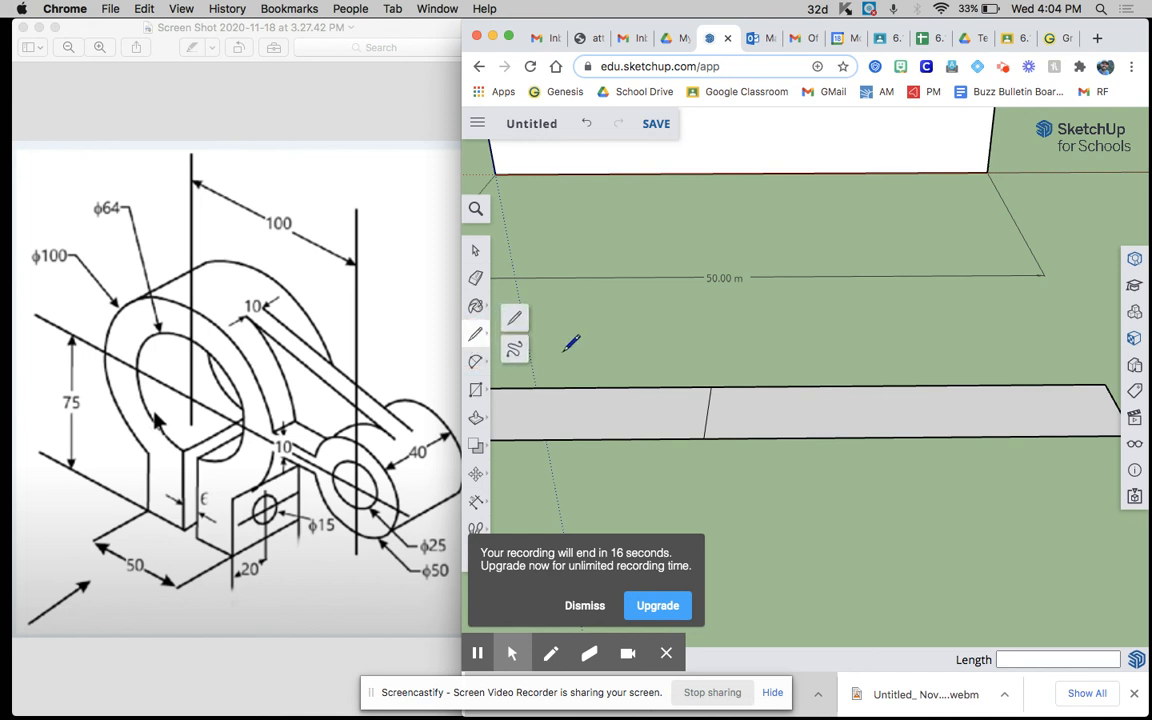
pyautogui.click(712, 384)
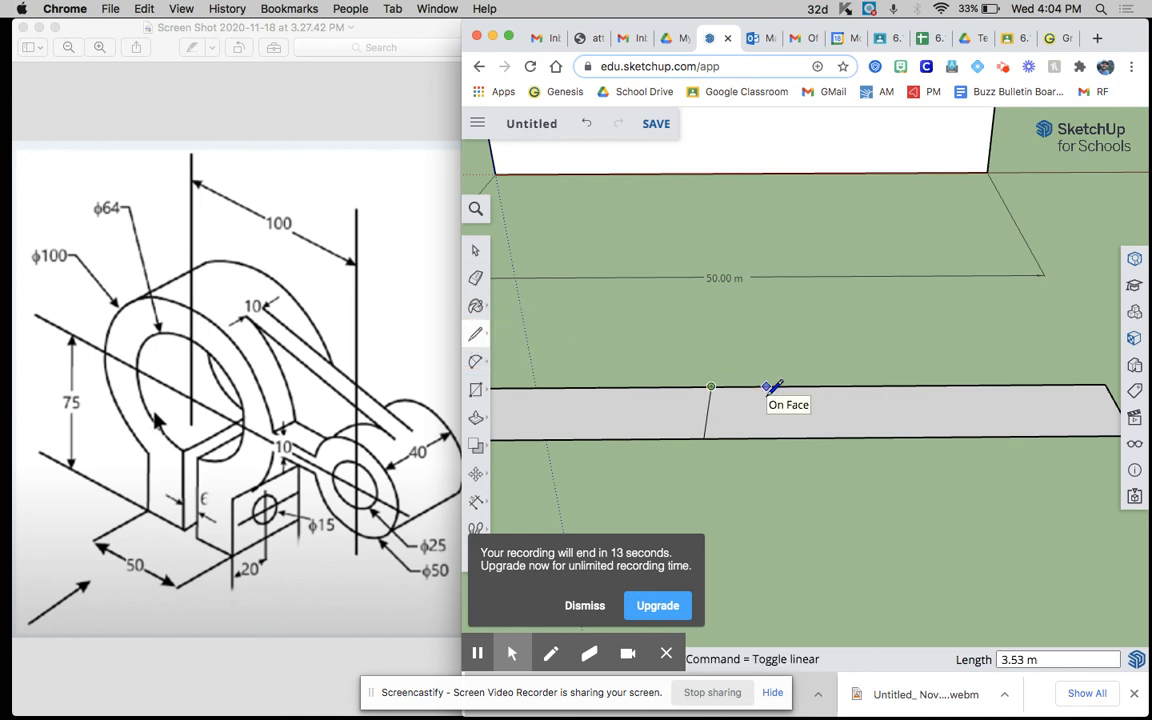
pyautogui.write('3')
pyautogui.press('Return')
pyautogui.click(757, 437)
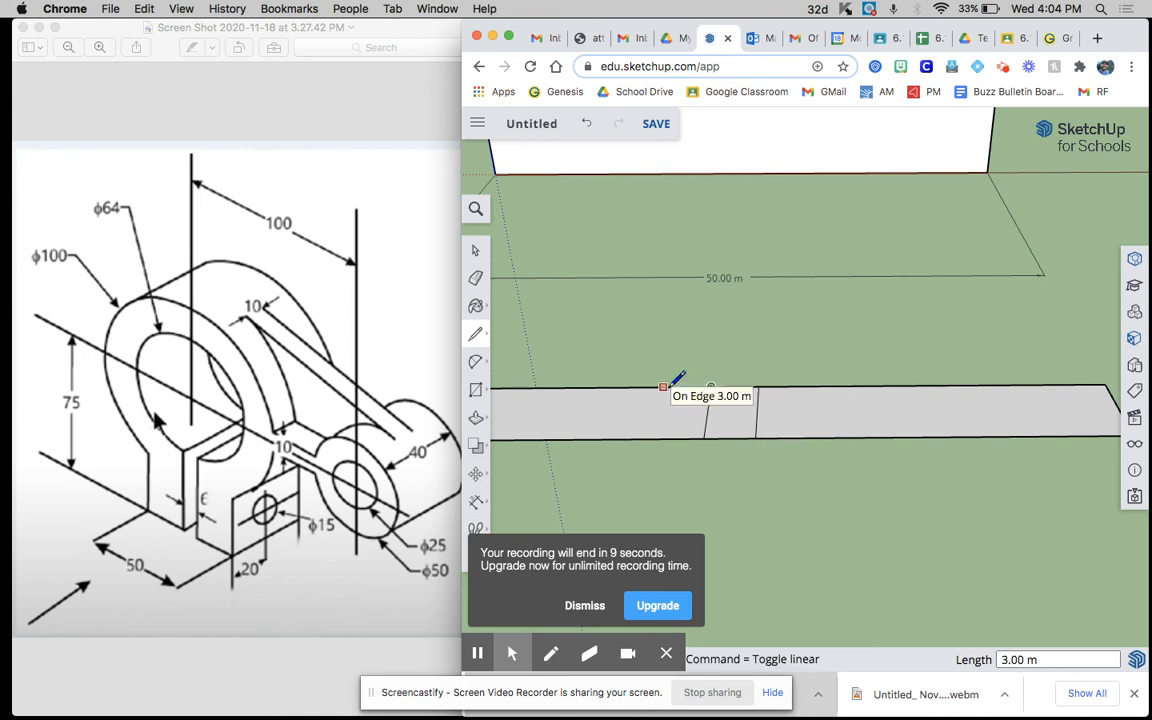
# Step: Draw another line across the strip, 3 m to the left of the middle line
pyautogui.write('3')
pyautogui.press('Return')
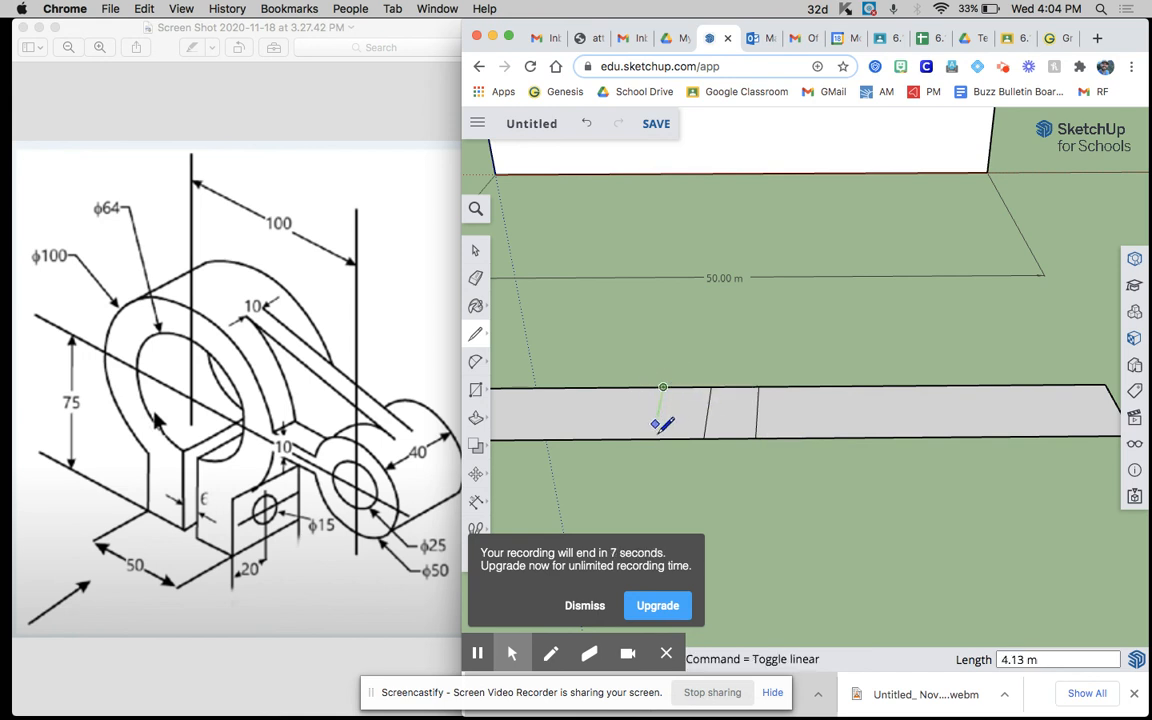
pyautogui.click(653, 437)
# Step: Delete the middle line of the strip, keeping the two lines on either side of it
pyautogui.click(476, 250)
pyautogui.click(711, 406)
pyautogui.scroll(-8, 811, 428)
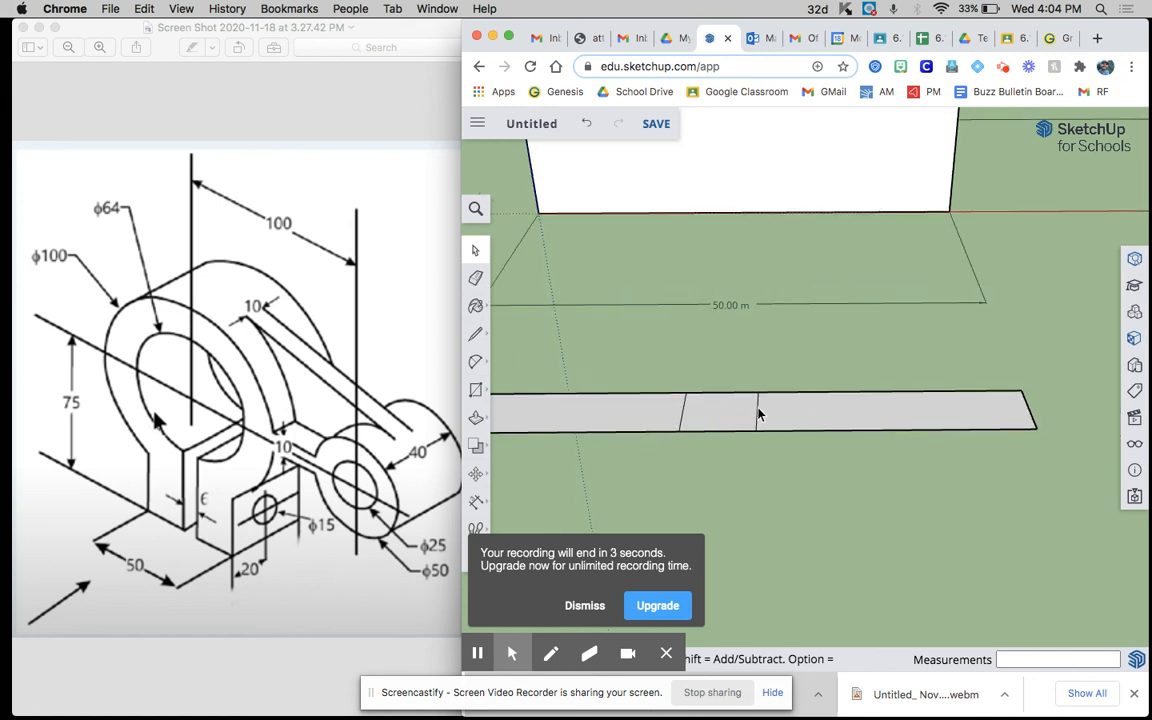